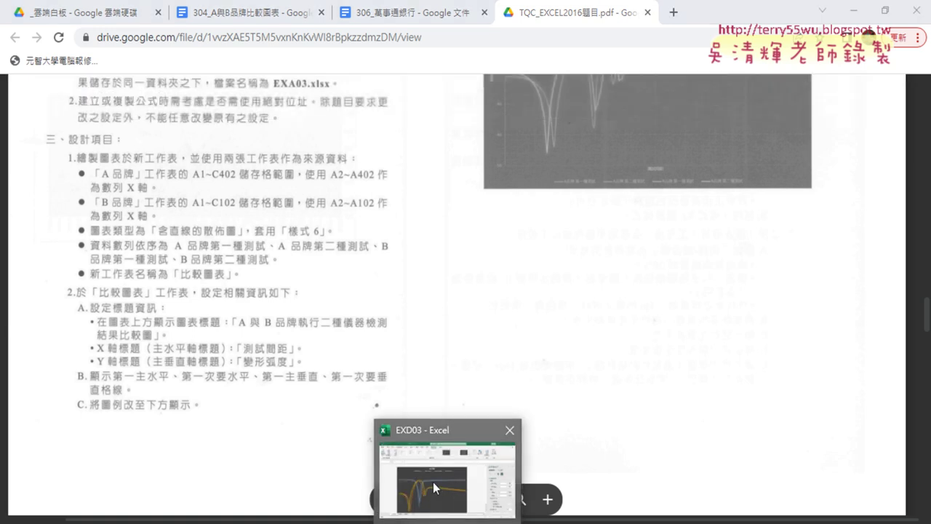
Switch from the exam PDF to the EXD03 Excel workbook showing the 比較圖表 chart.
click(433, 445)
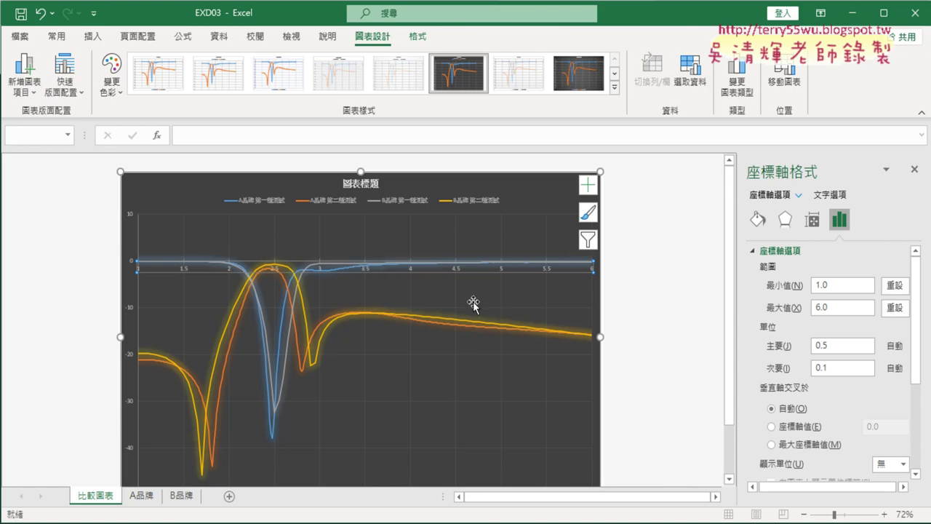
click(646, 309)
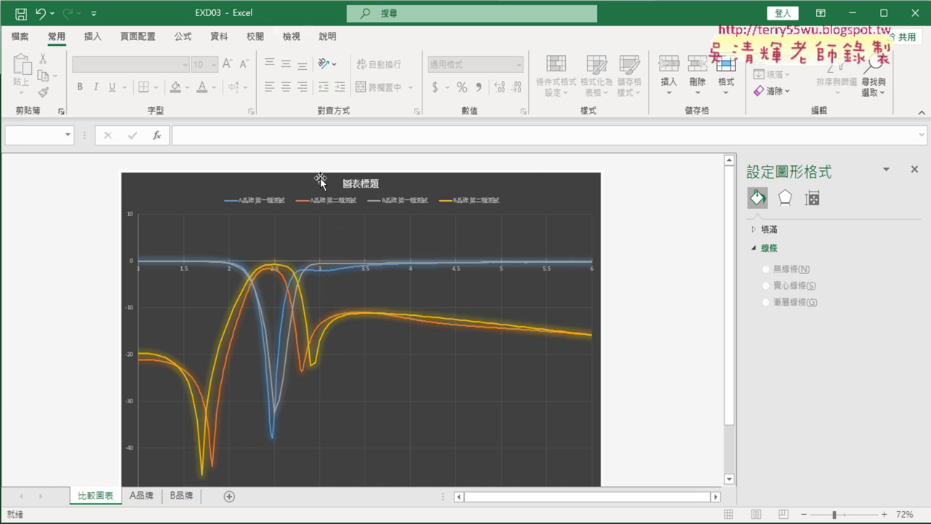
click(560, 195)
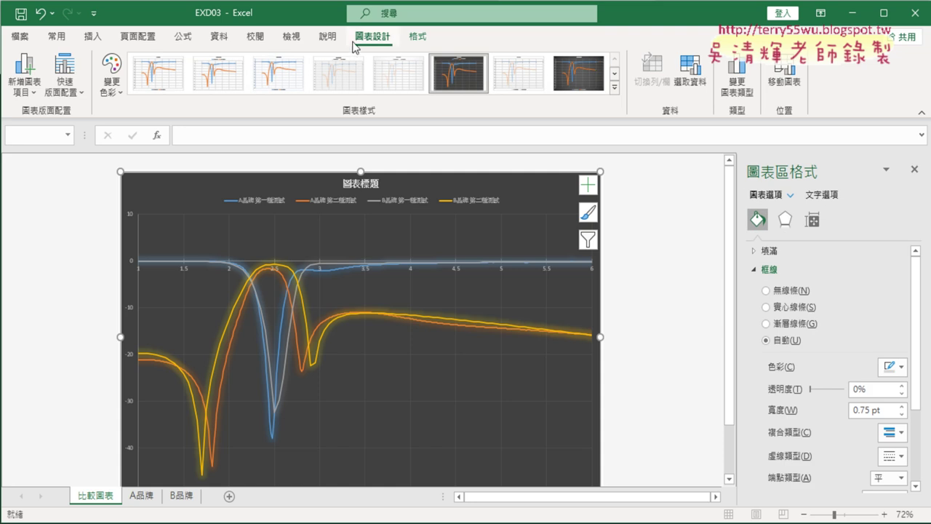
click(655, 251)
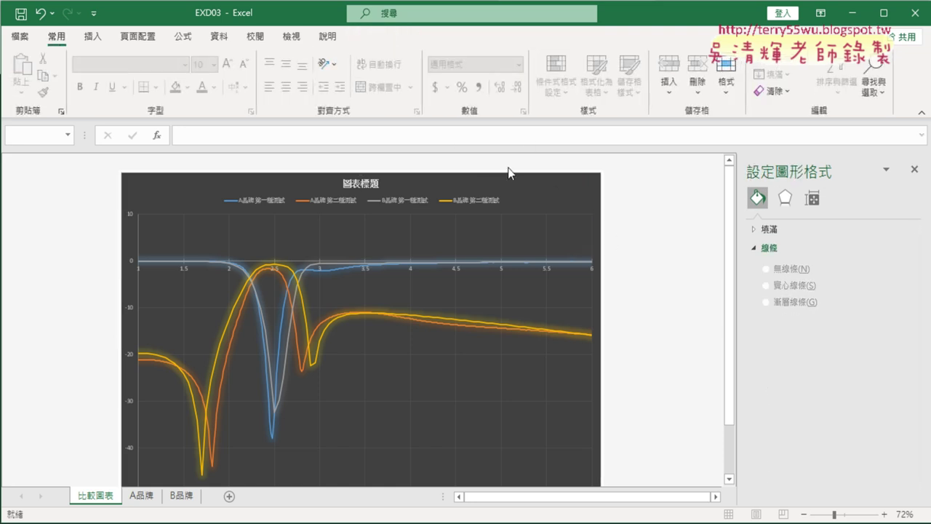
click(533, 186)
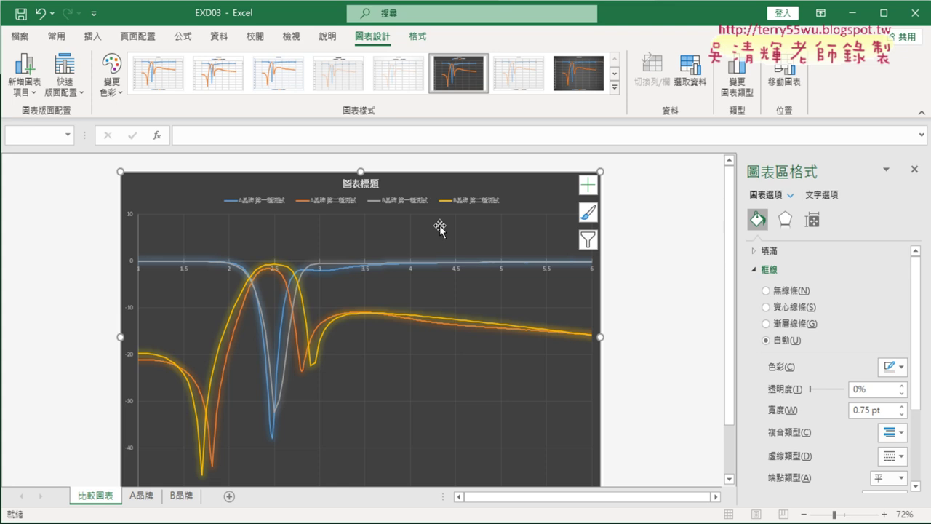
click(663, 255)
click(512, 195)
mouse_move(392, 57)
mouse_down()
mouse_move(343, 45)
mouse_move(404, 40)
mouse_up()
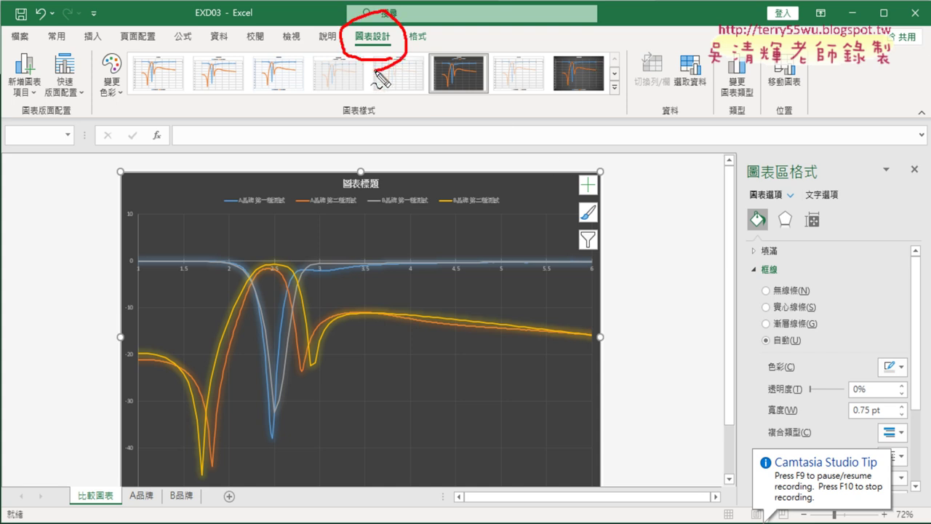
mouse_move(694, 105)
mouse_down()
mouse_move(716, 40)
mouse_move(711, 98)
mouse_up()
mouse_move(421, 50)
mouse_down()
mouse_move(473, 66)
mouse_move(651, 69)
mouse_move(642, 94)
mouse_up()
key(Escape)
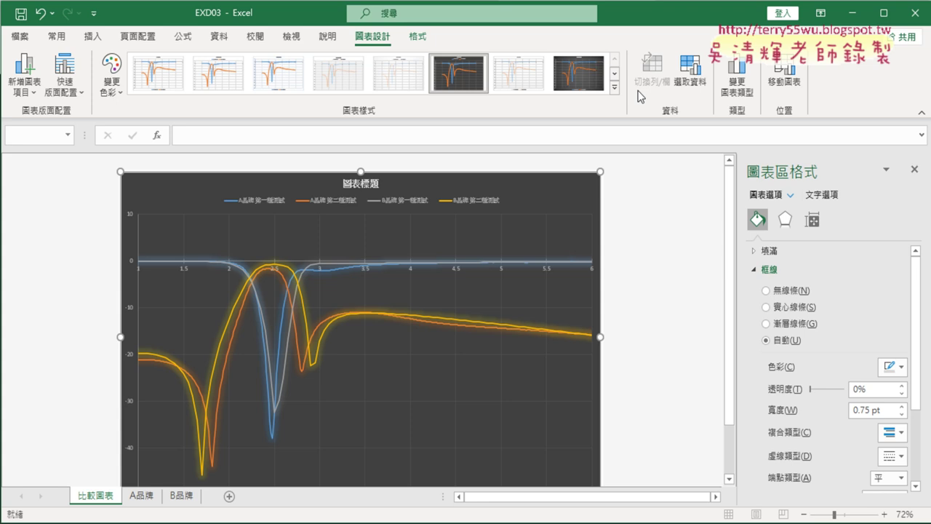
click(694, 72)
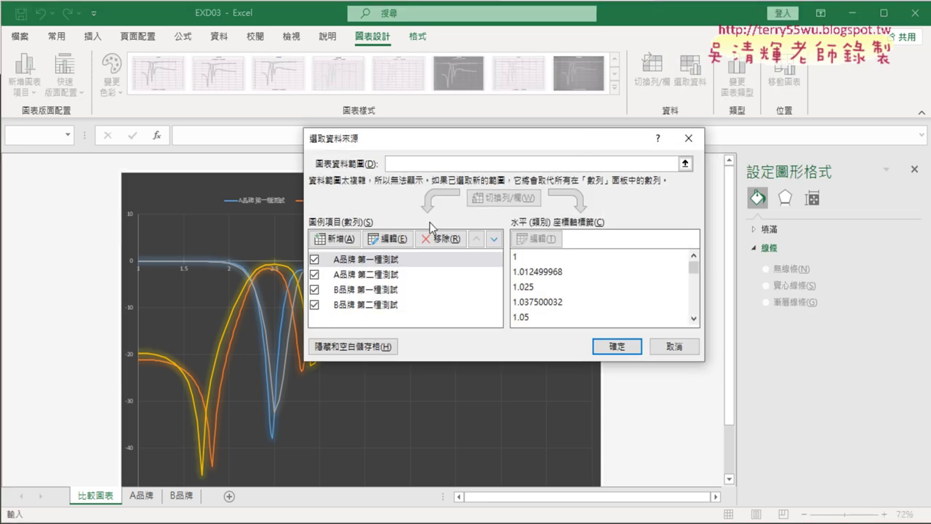
click(391, 239)
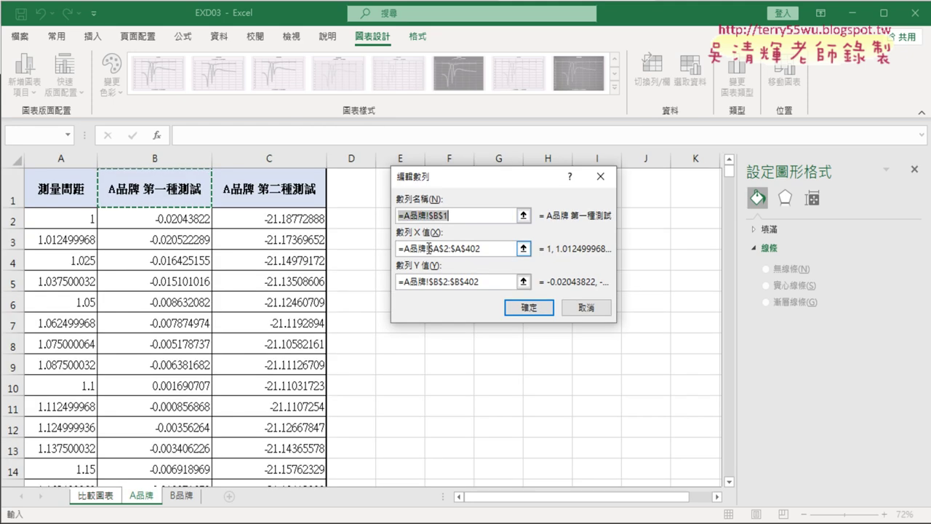
click(451, 216)
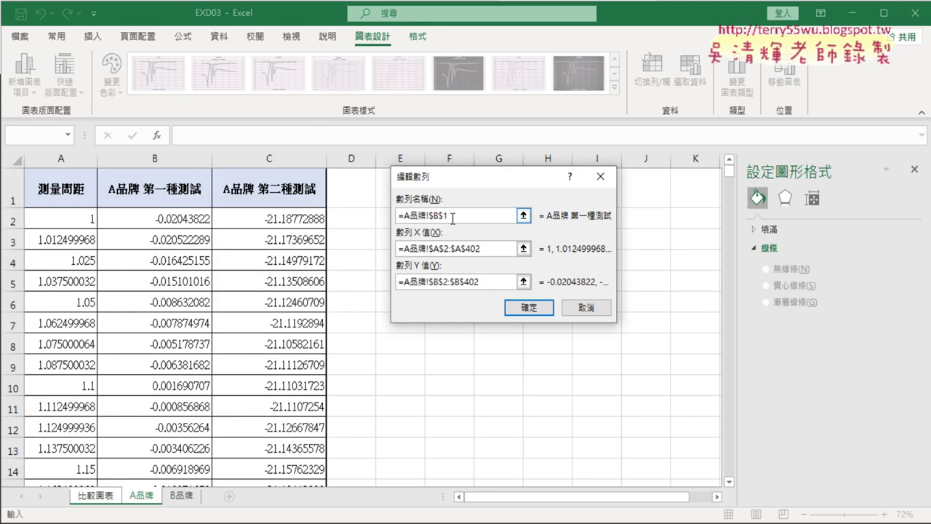
click(439, 248)
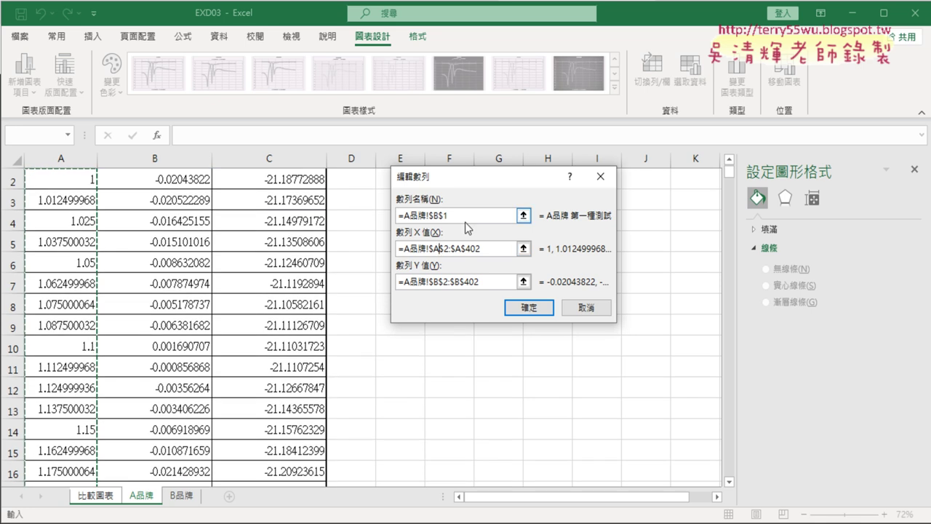
click(464, 215)
click(485, 282)
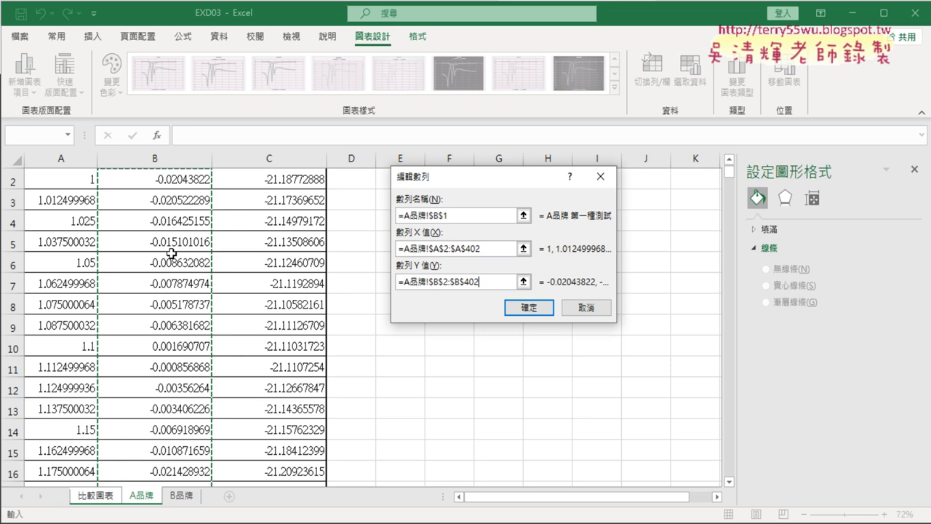
click(590, 313)
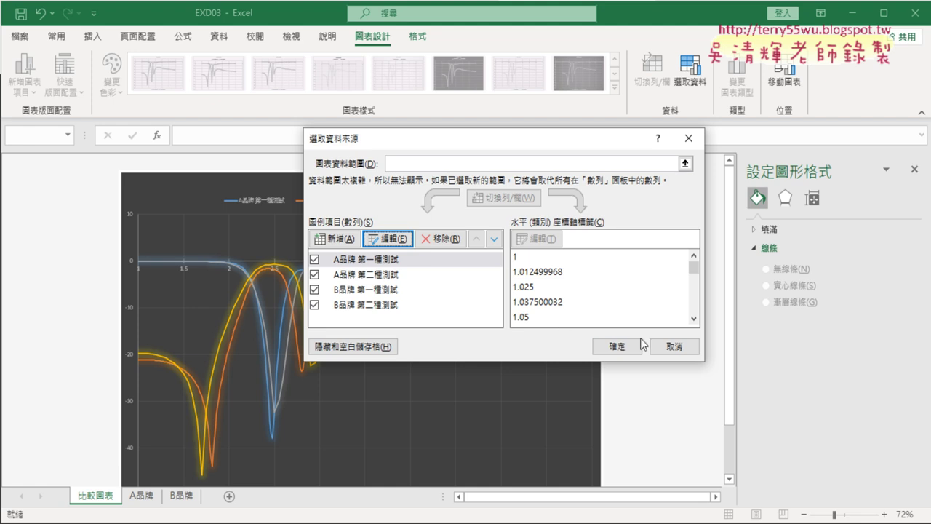
click(674, 355)
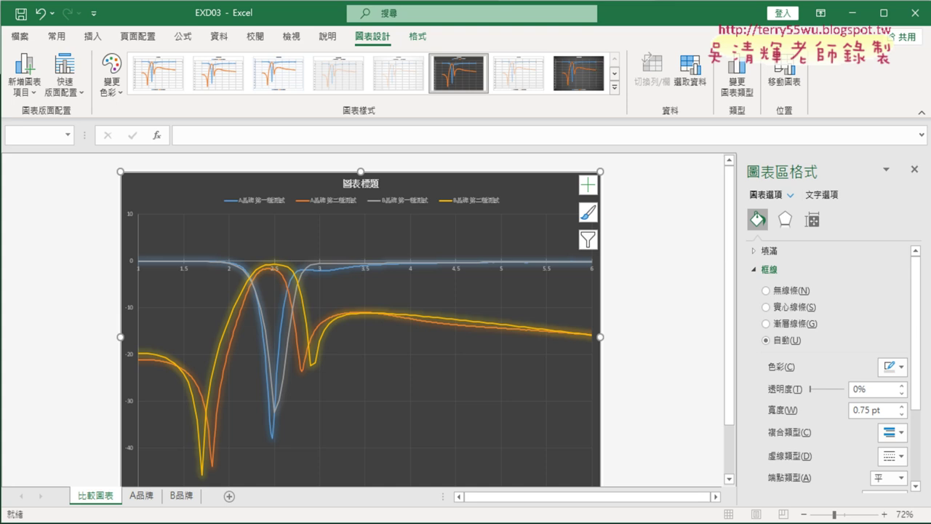
Return to the exam PDF and zoom page 17 in two steps to read the chart requirements.
click(474, 430)
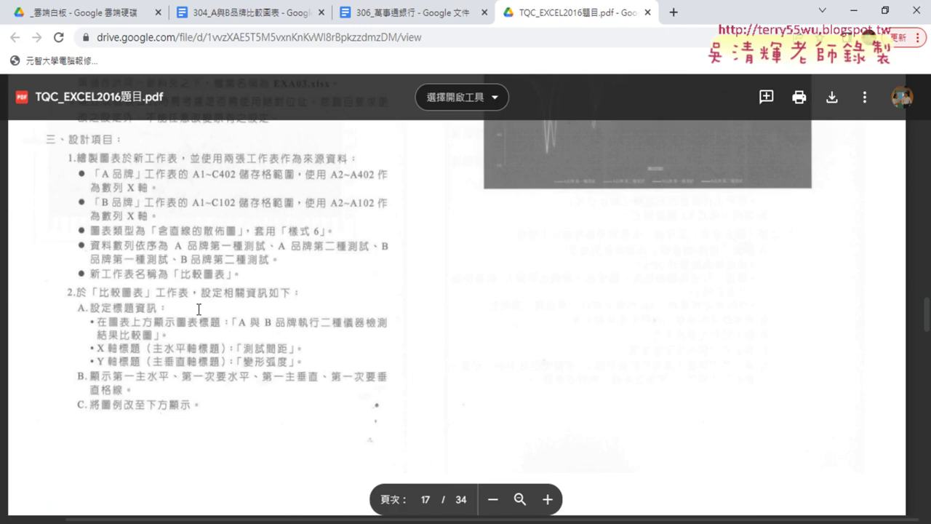
click(548, 499)
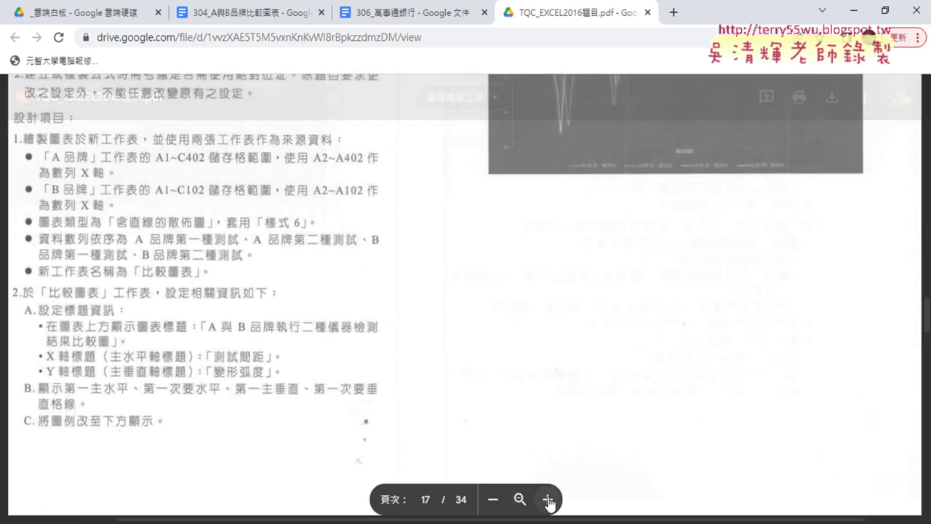
click(548, 499)
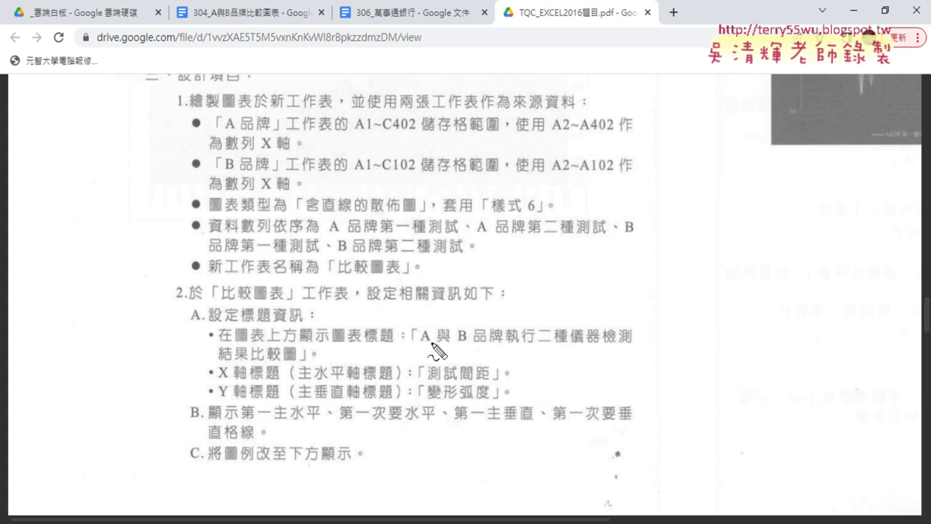
drag(429, 344, 473, 341)
key(Escape)
Replace the chart title placeholder with 'A與B品牌執行二種儀器檢測結果表圖' copied from Notepad.
mouse_move(445, 509)
click(445, 498)
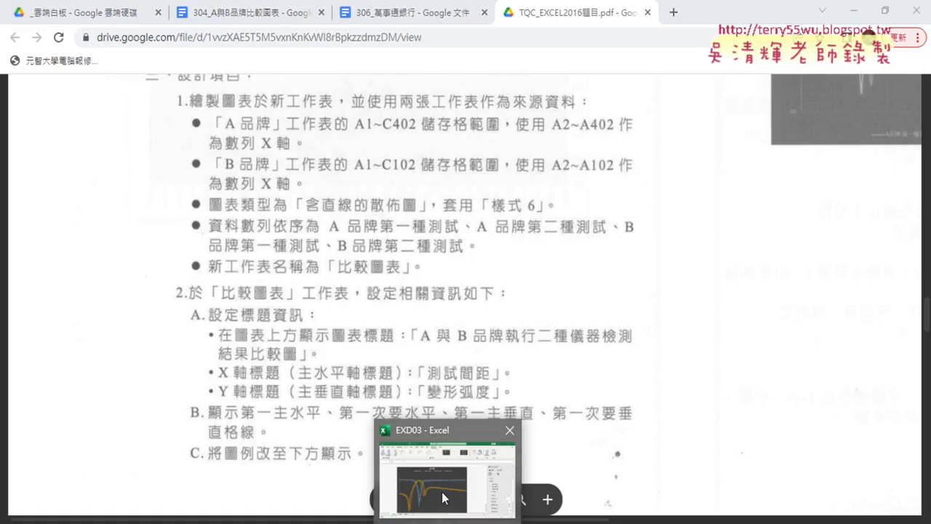
click(445, 498)
click(366, 185)
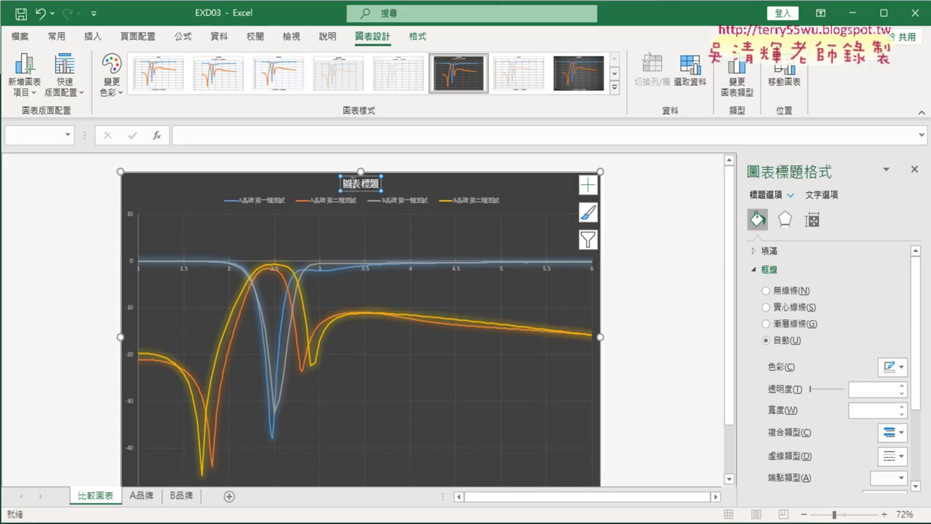
double_click(361, 183)
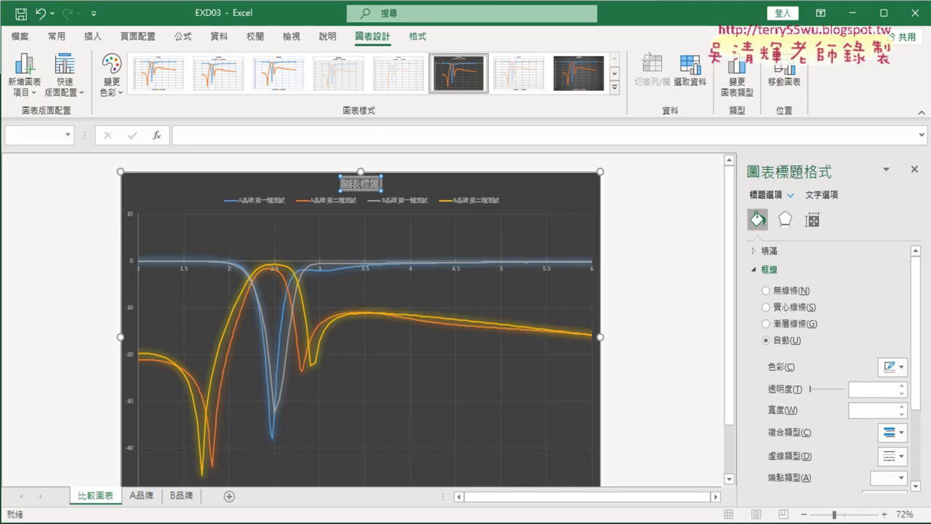
key(alt+Tab)
drag(627, 85, 426, 85)
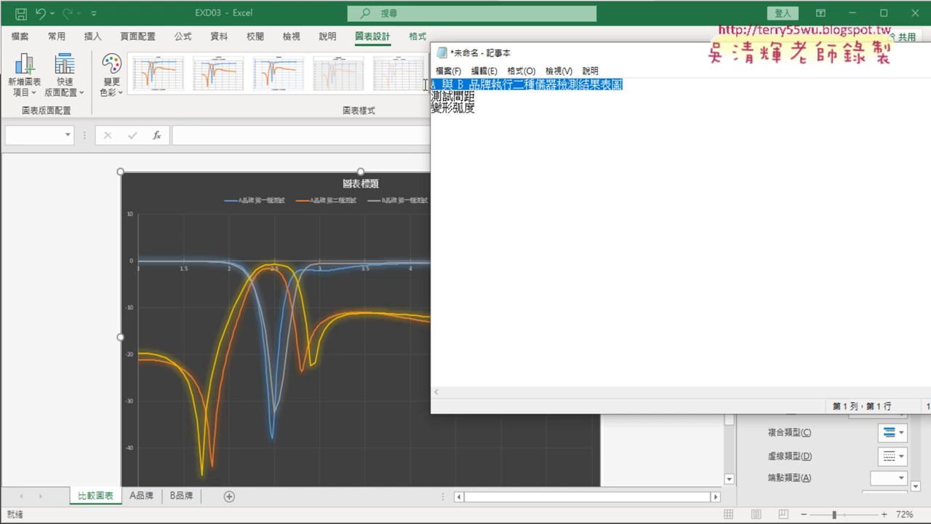
right_click(508, 86)
click(542, 133)
key(alt+Tab)
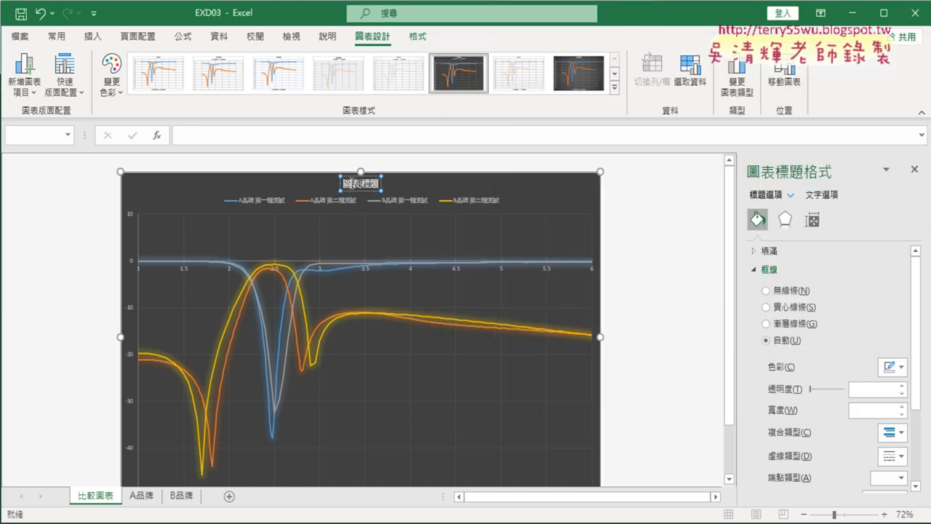
drag(344, 182, 382, 183)
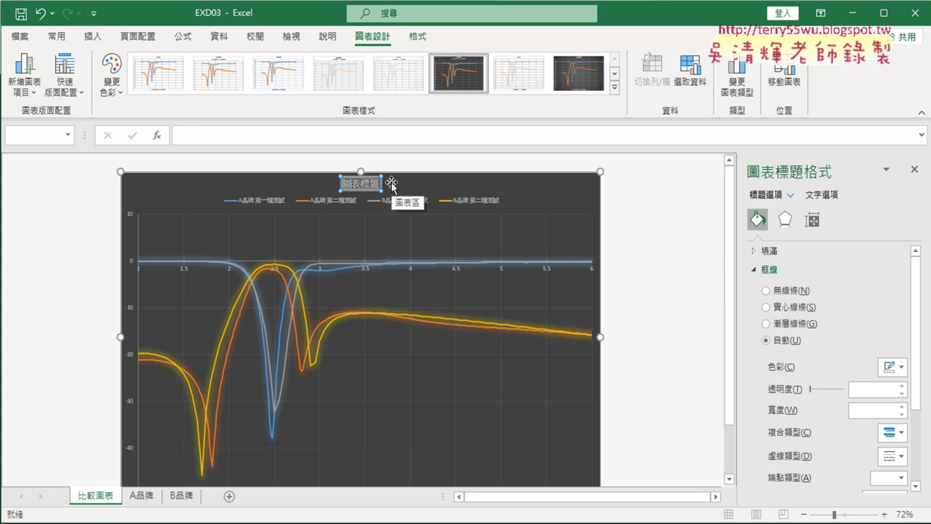
key(ctrl+v)
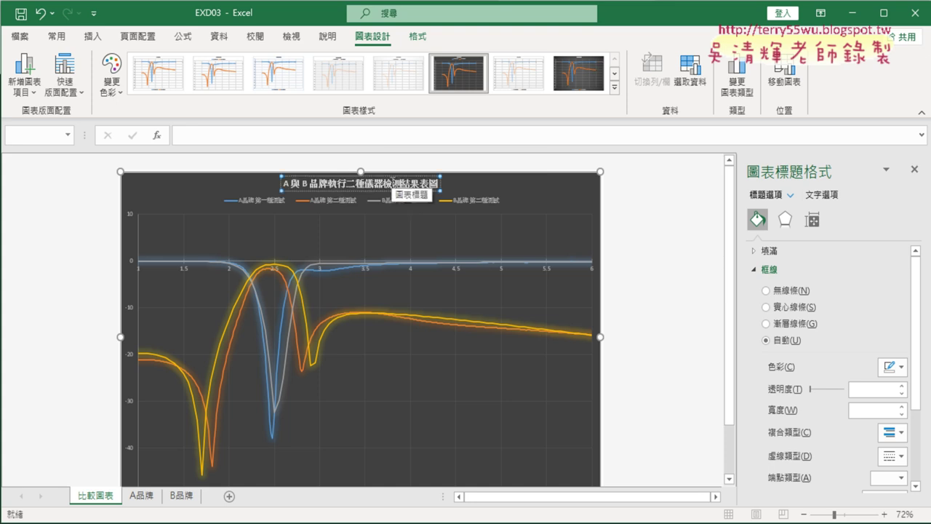
click(636, 243)
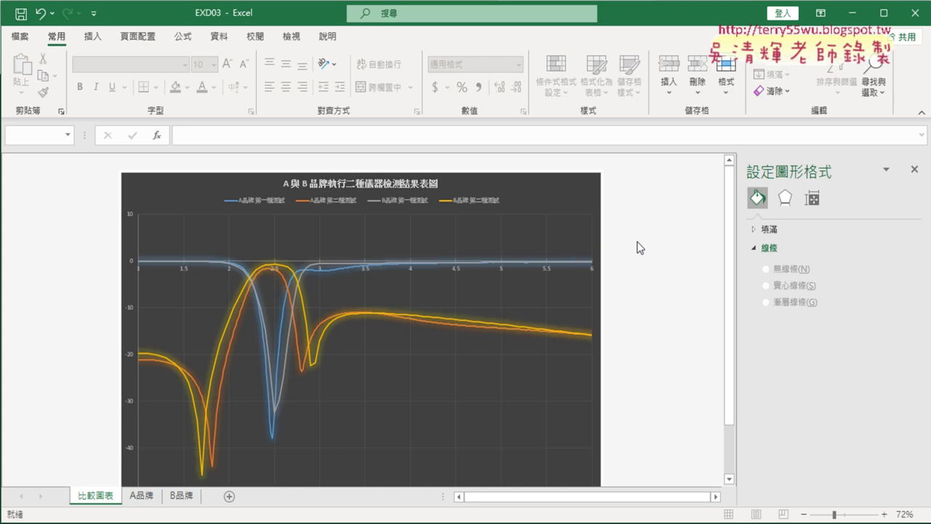
Check 座標軸標題 in the Chart Elements list to add horizontal and vertical axis title placeholders.
scroll(655, 241, down, 1)
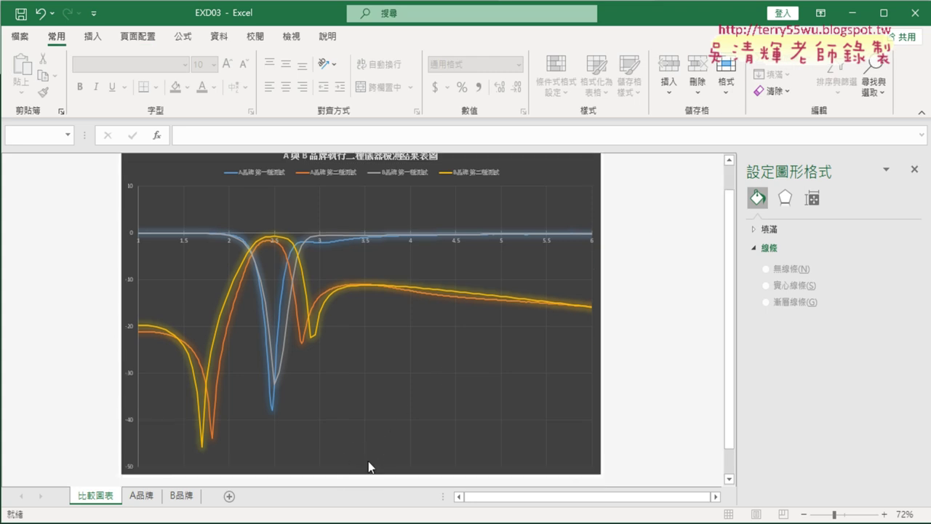
click(409, 376)
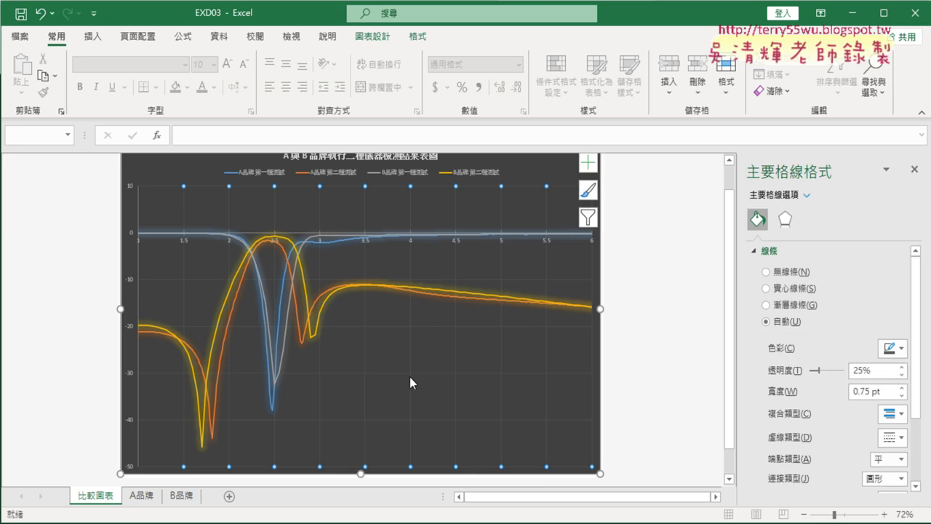
scroll(625, 356, up, 1)
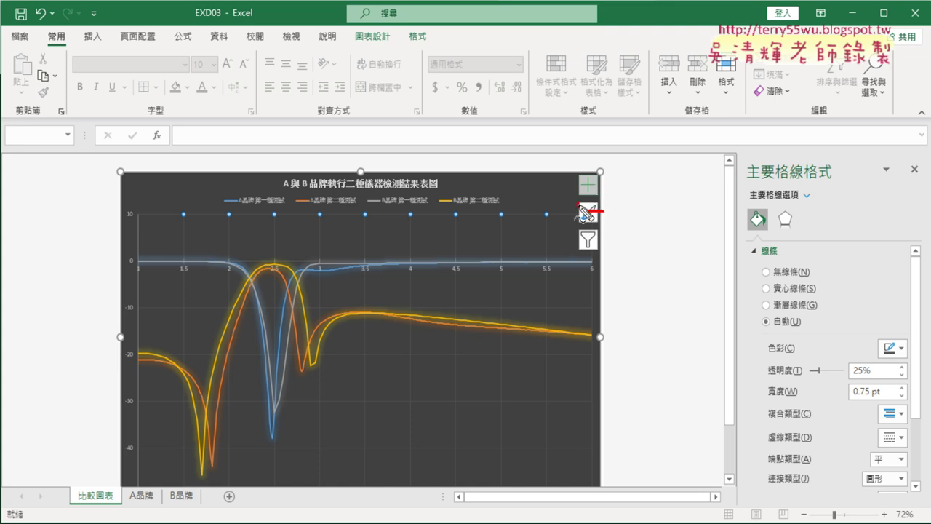
mouse_move(492, 278)
mouse_down()
mouse_move(558, 194)
mouse_move(565, 226)
mouse_up()
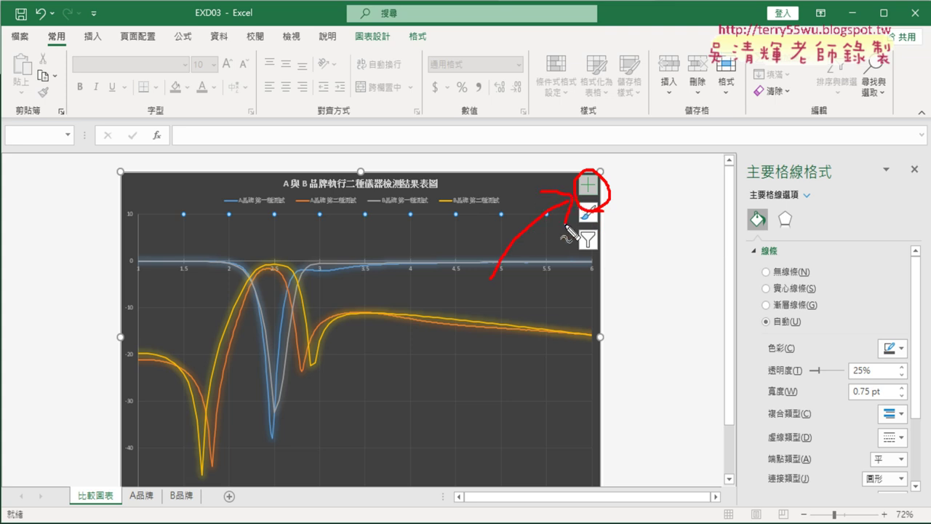
key(Escape)
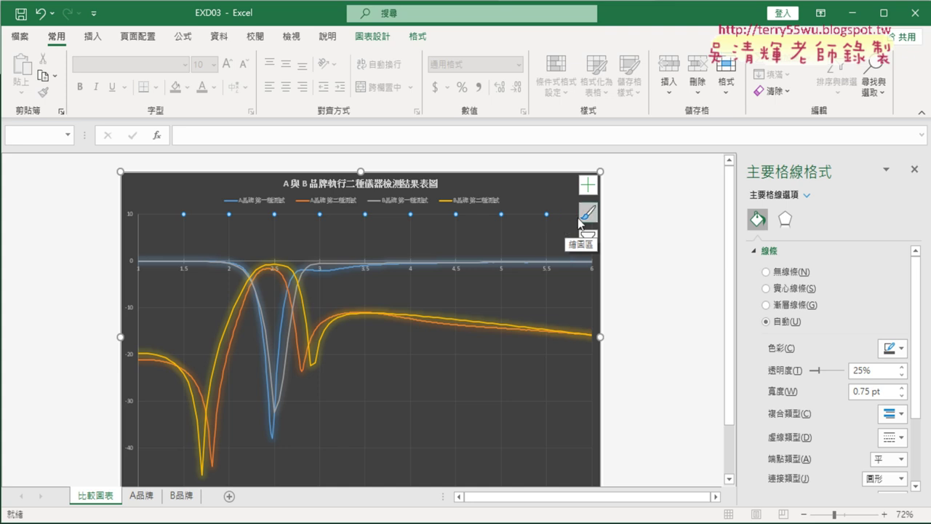
click(591, 186)
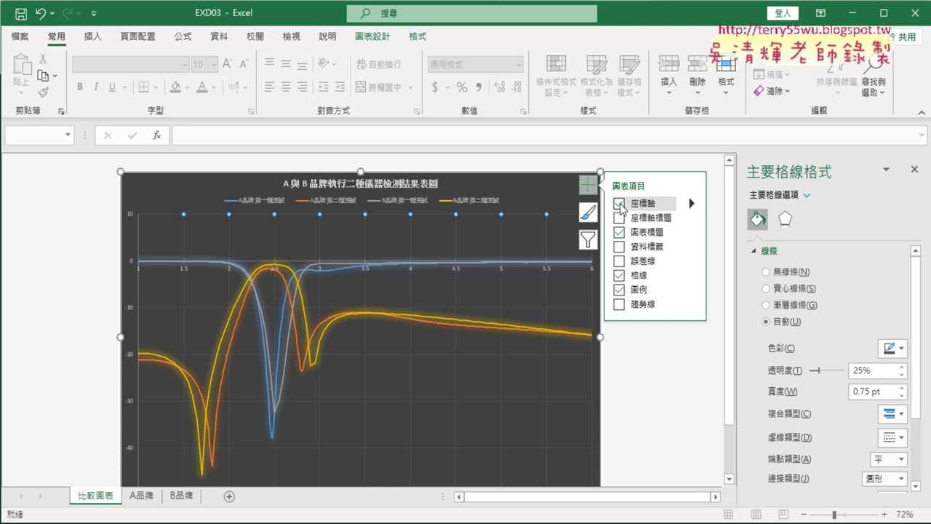
click(620, 203)
click(620, 204)
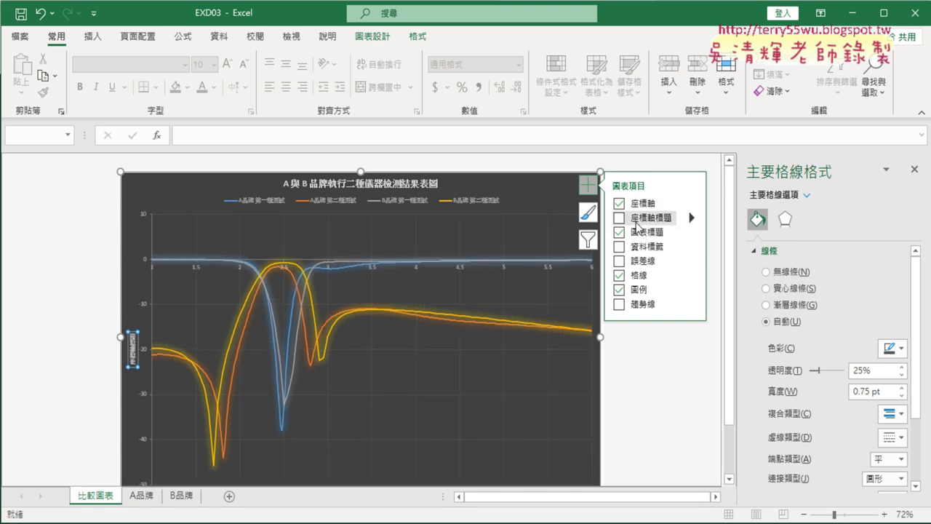
click(693, 218)
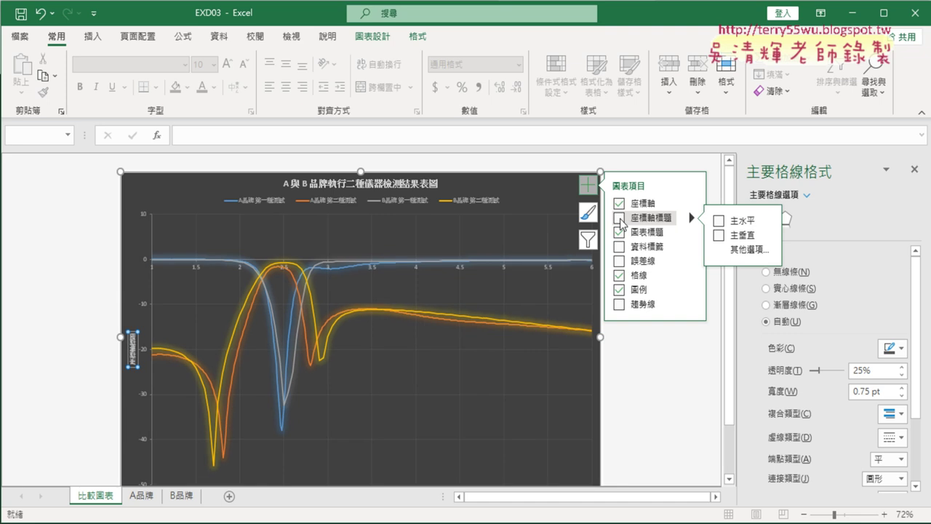
click(620, 217)
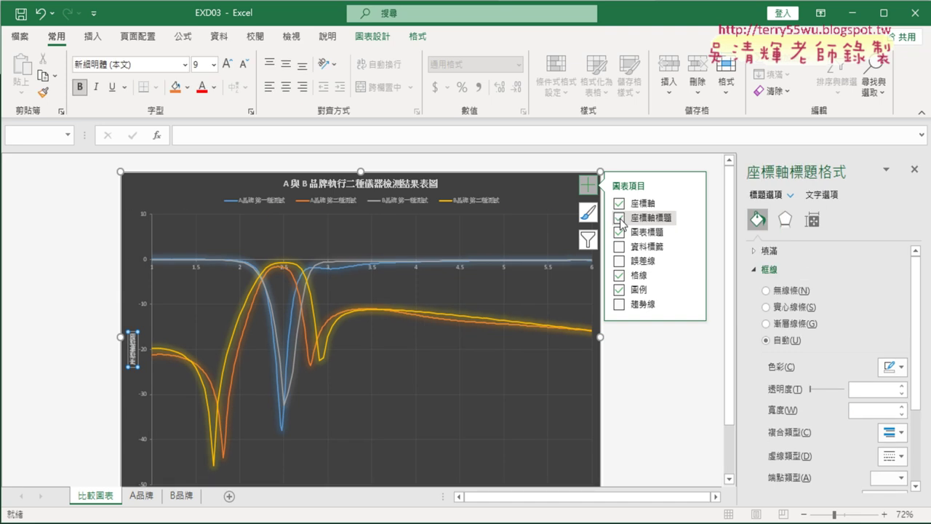
Set the horizontal axis title to 測試間距, pasted from the notes.
click(632, 412)
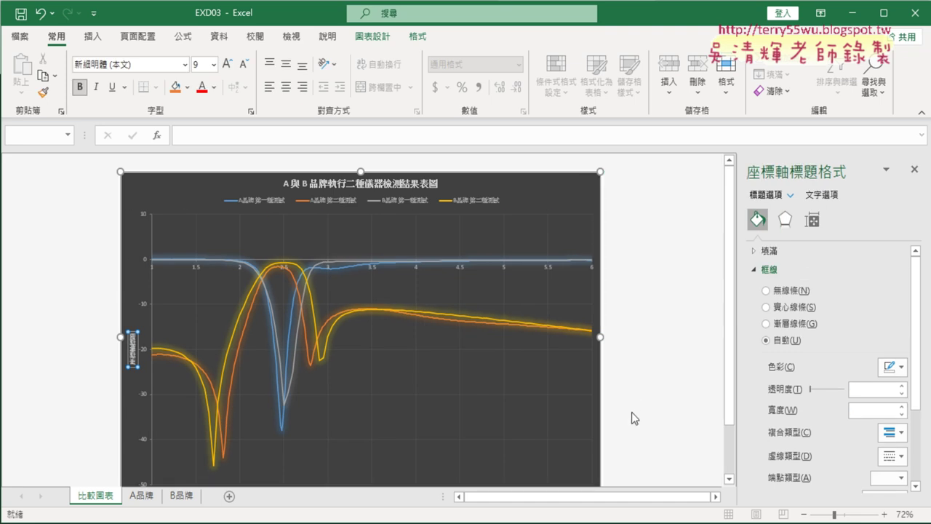
scroll(613, 279, down, 2)
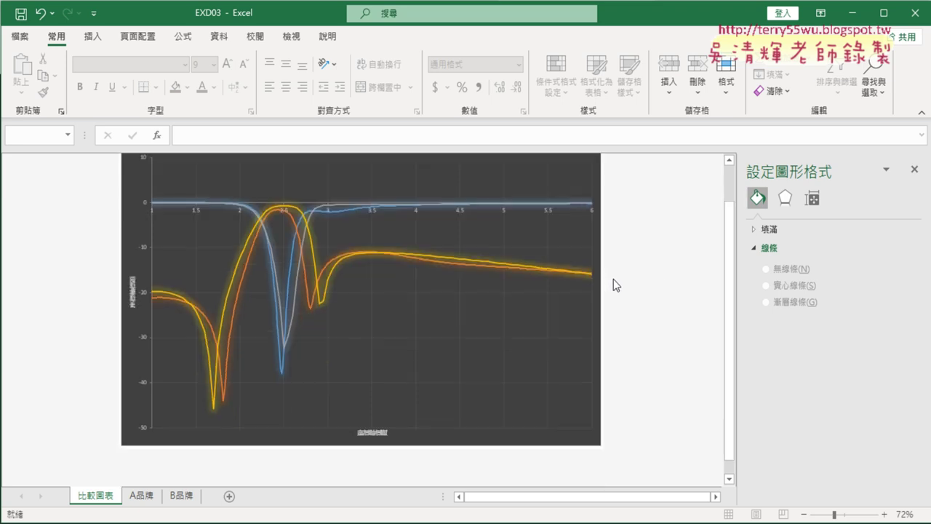
click(388, 435)
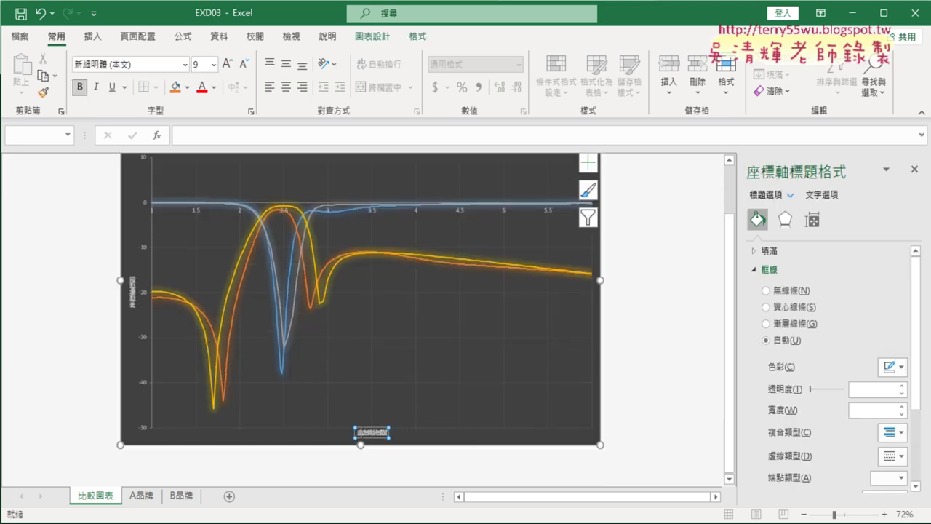
drag(357, 433, 389, 433)
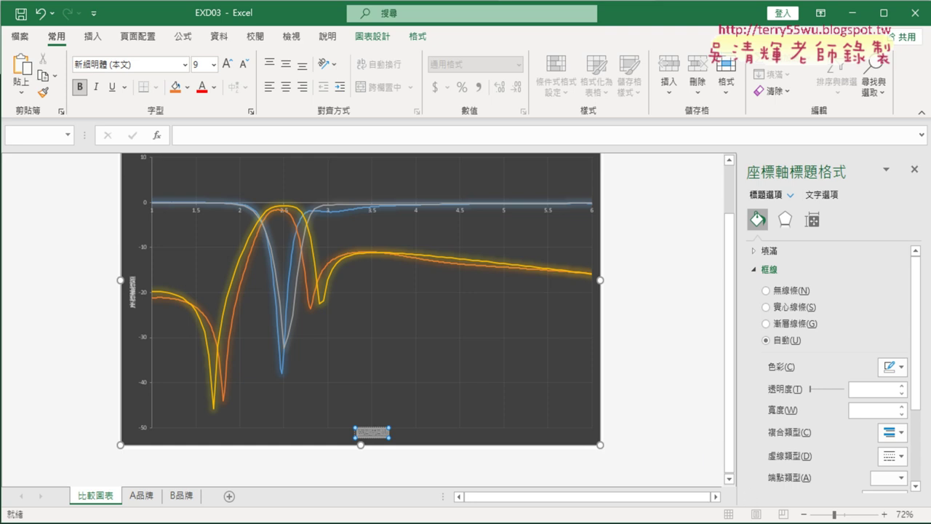
key(alt+Tab)
mouse_move(492, 102)
mouse_down()
mouse_move(473, 109)
mouse_move(432, 98)
mouse_up()
right_click(465, 97)
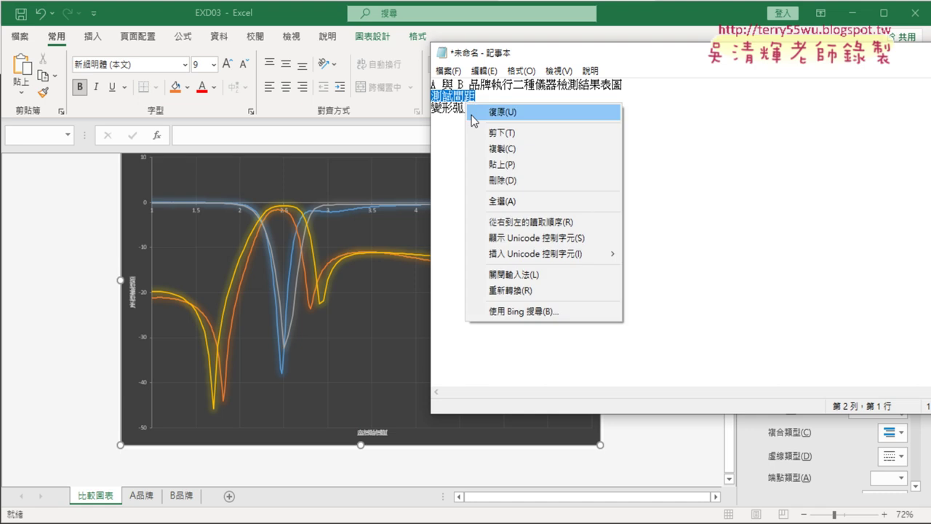
click(494, 149)
click(367, 433)
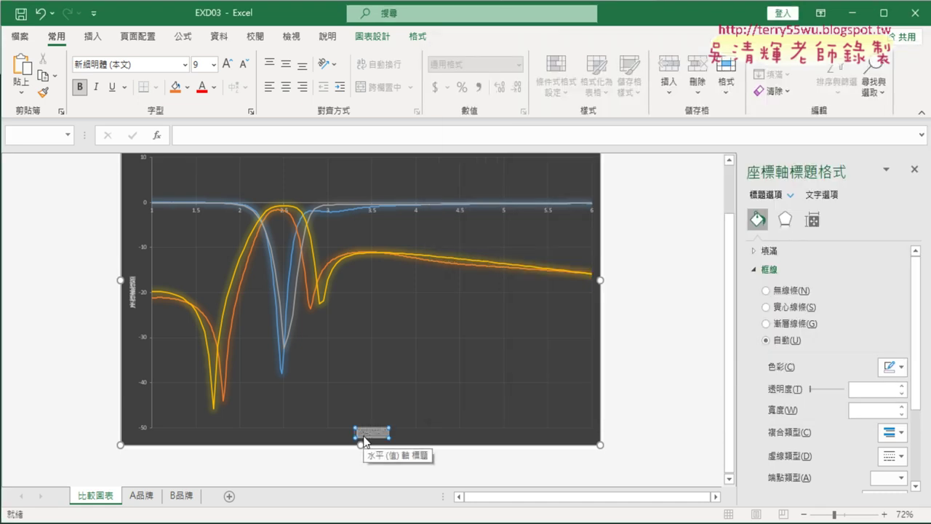
drag(360, 433, 405, 431)
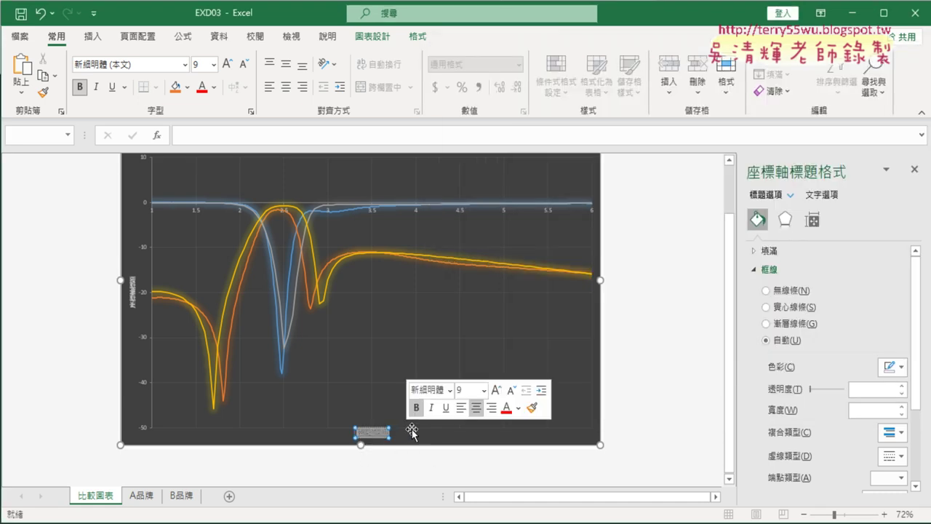
key(ctrl+v)
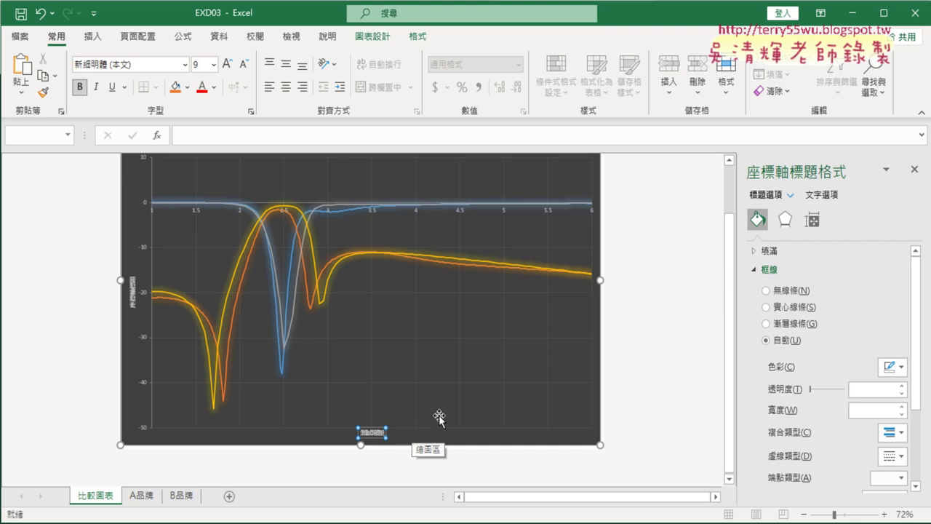
click(651, 407)
click(377, 433)
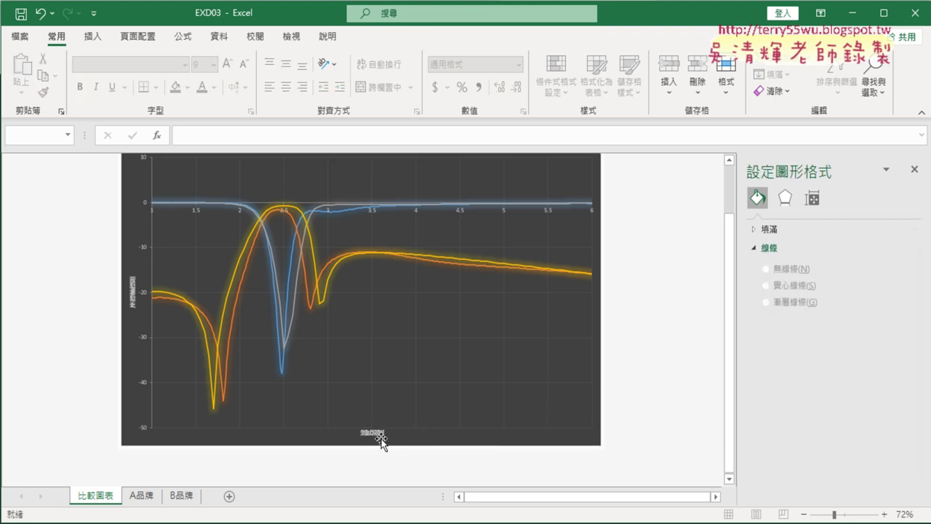
Set the vertical axis title to 變形弧度, cut from the notes and pasted in.
key(alt+Tab)
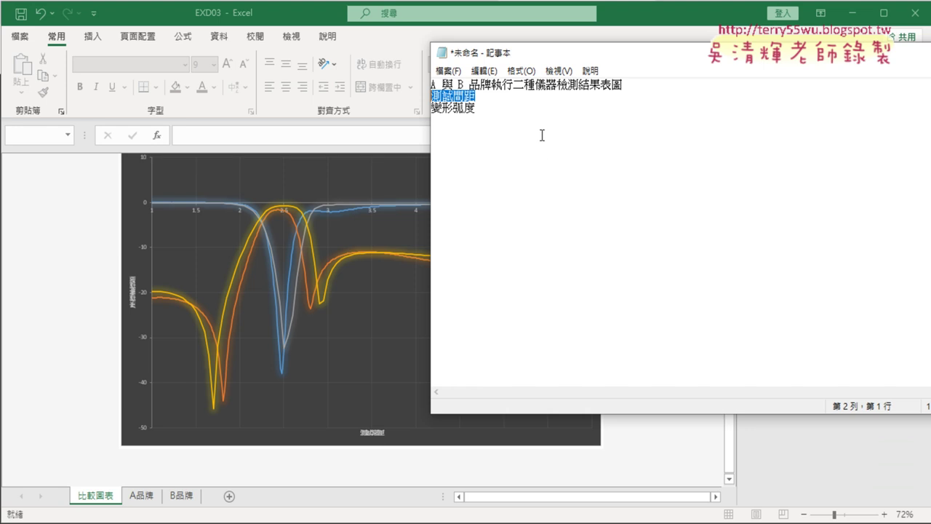
click(489, 114)
shift+click(430, 115)
right_click(443, 109)
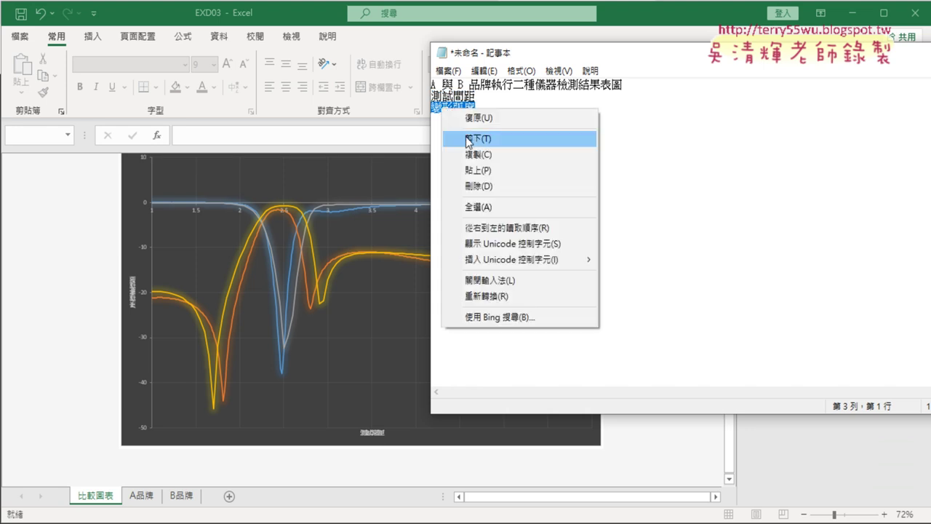
click(472, 153)
key(Delete)
key(alt+Tab)
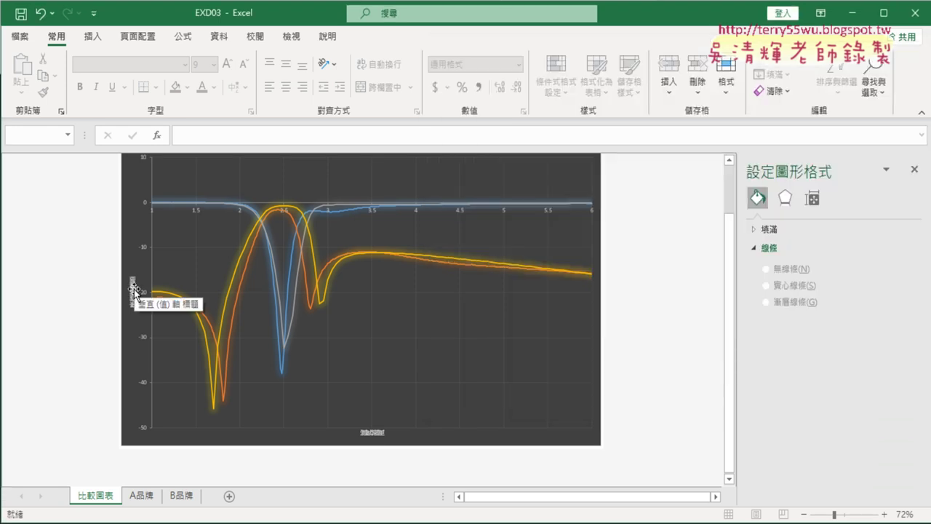
click(134, 287)
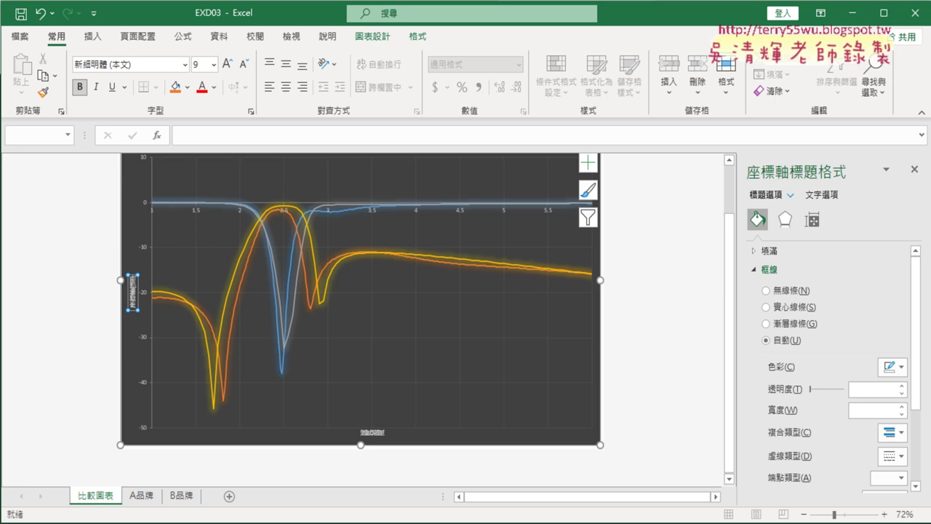
click(131, 286)
drag(133, 276, 132, 309)
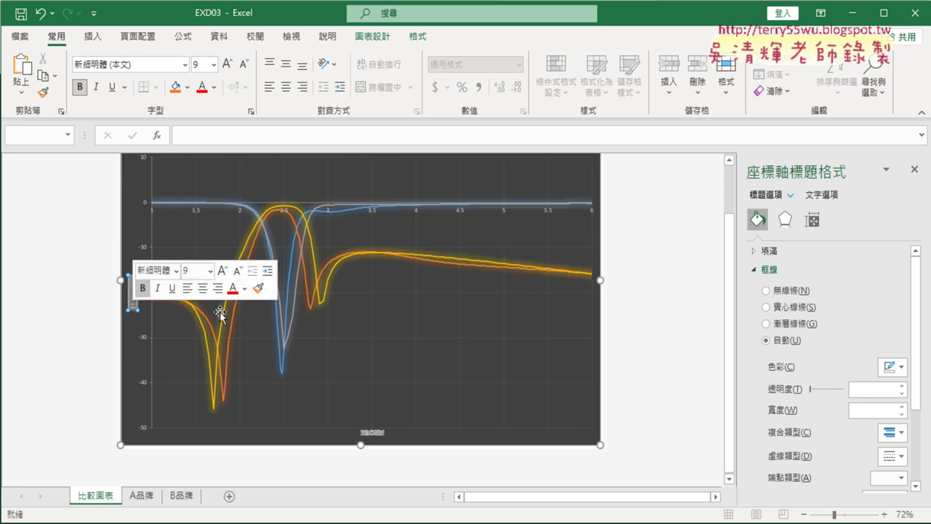
key(ctrl+v)
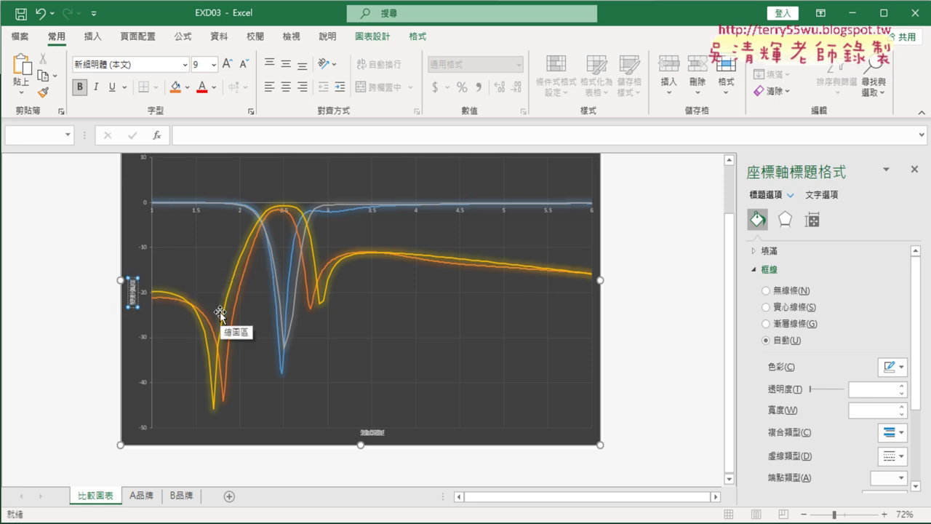
Zoom in to verify both axis titles, return to 80%, and bring back the exam PDF.
click(885, 513)
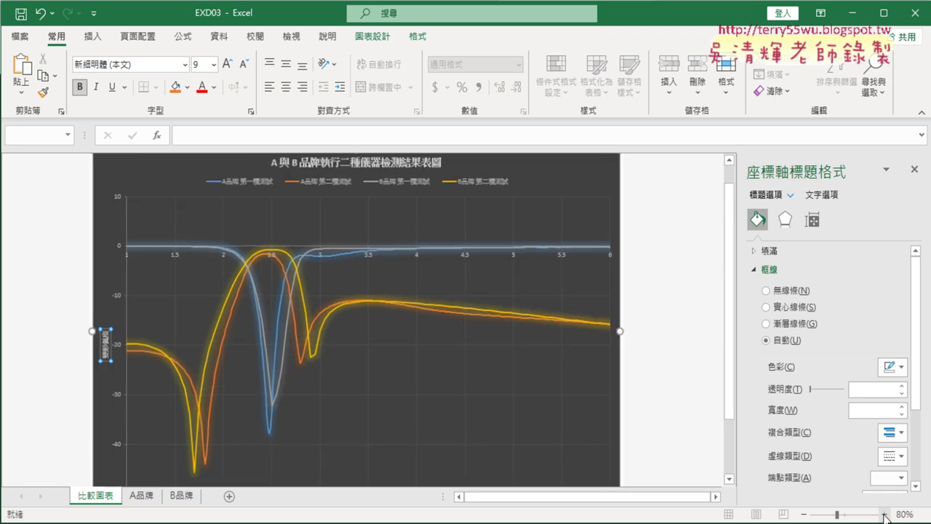
click(884, 513)
click(885, 514)
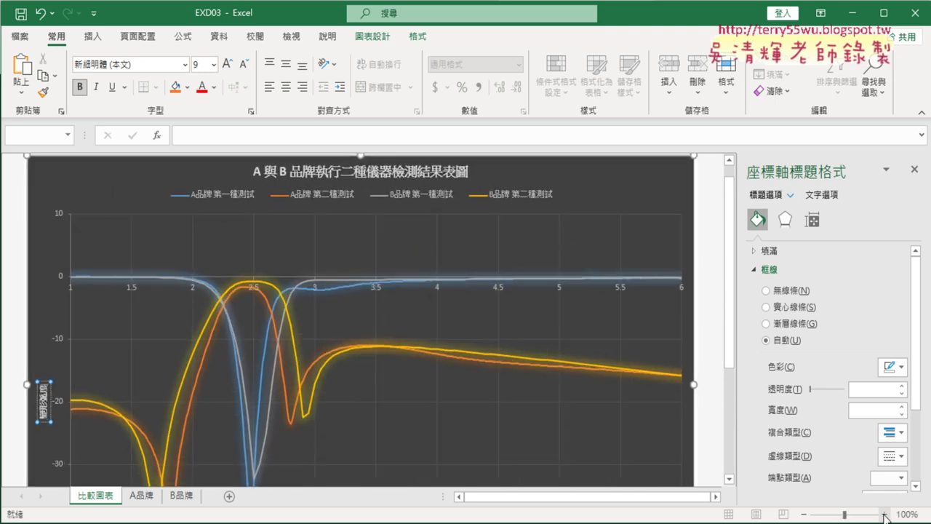
click(804, 514)
click(804, 515)
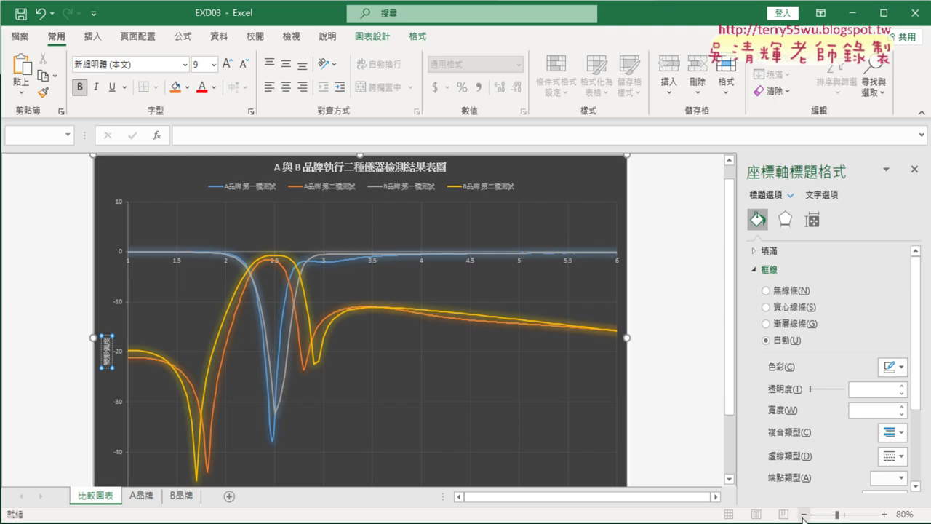
click(416, 509)
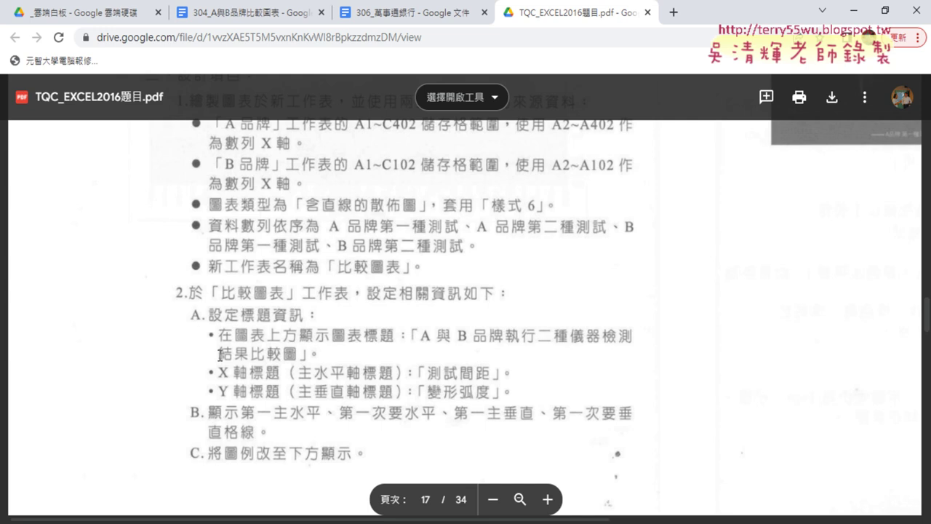
Scroll the exam page, then minimize Chrome to get back to the Excel chart.
scroll(260, 362, down, 2)
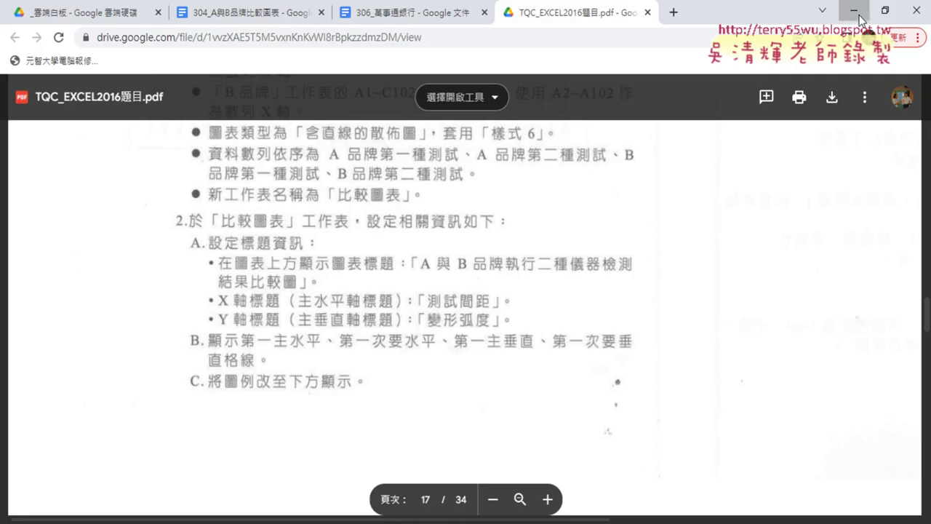
click(853, 10)
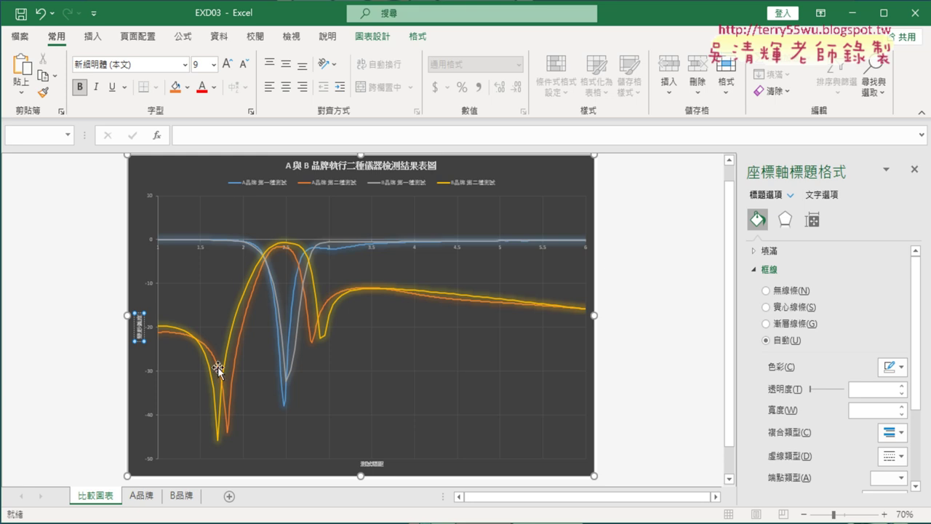
Enable major and minor gridlines, both horizontal and vertical, from the Chart Elements Gridlines list.
click(584, 176)
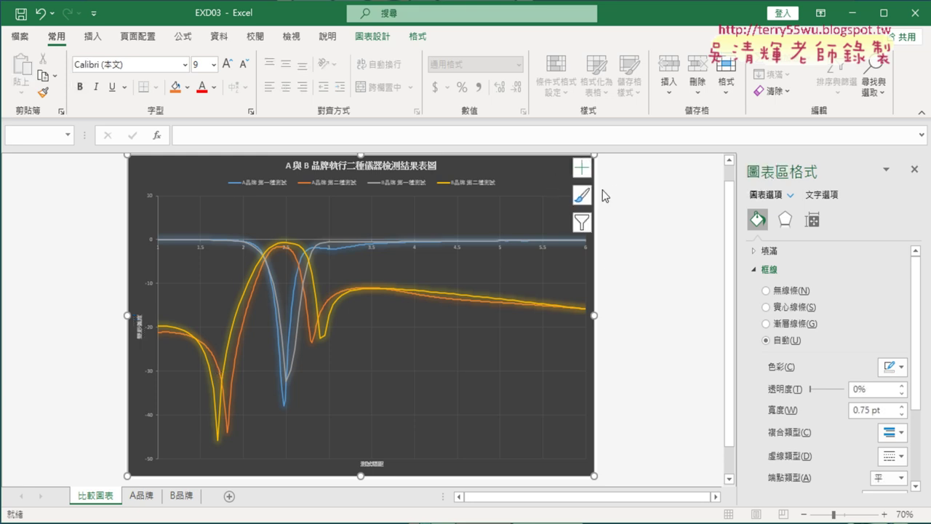
click(582, 169)
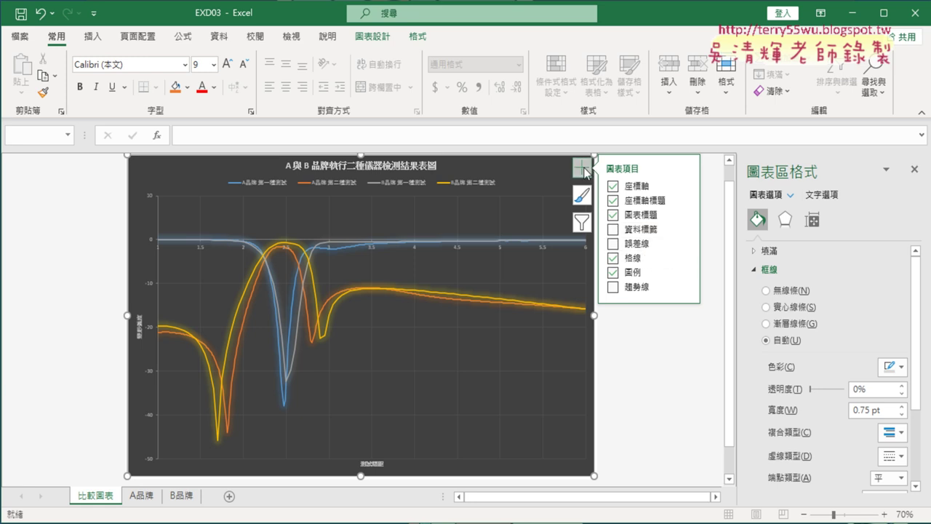
click(686, 259)
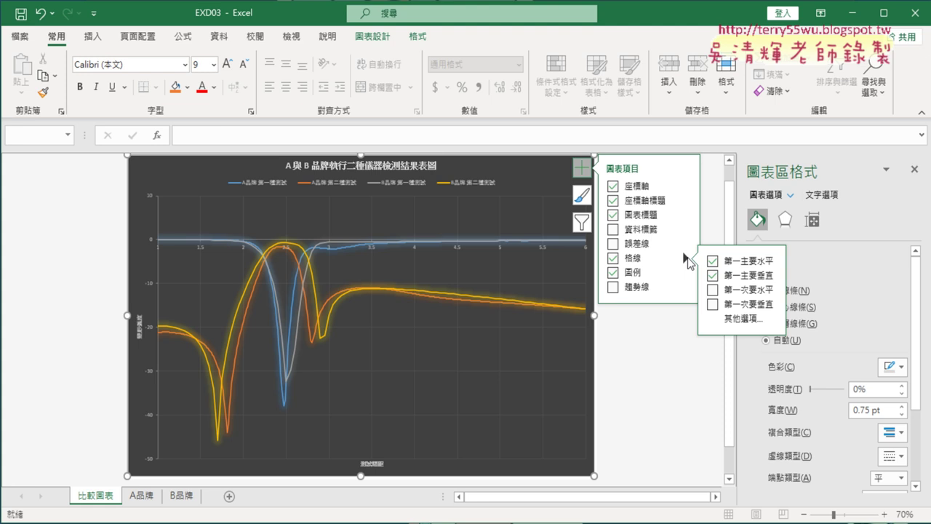
click(712, 261)
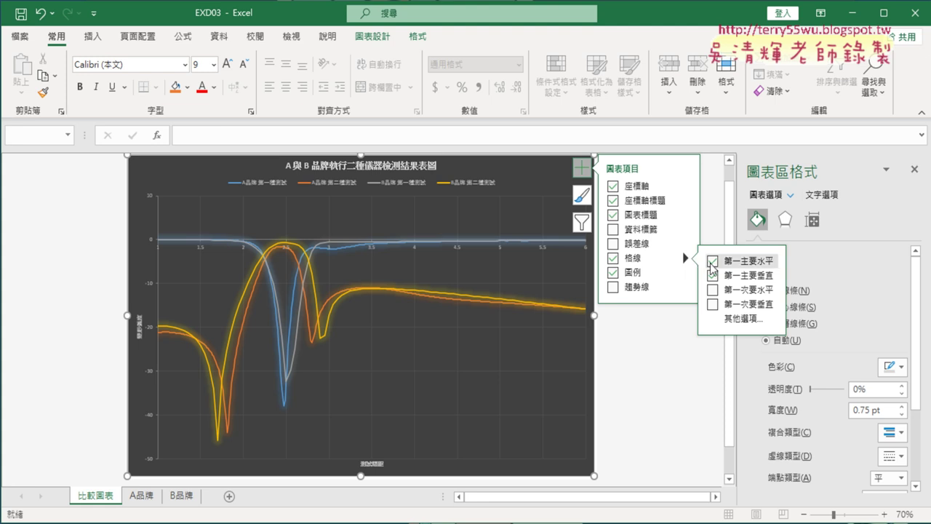
click(713, 275)
click(713, 260)
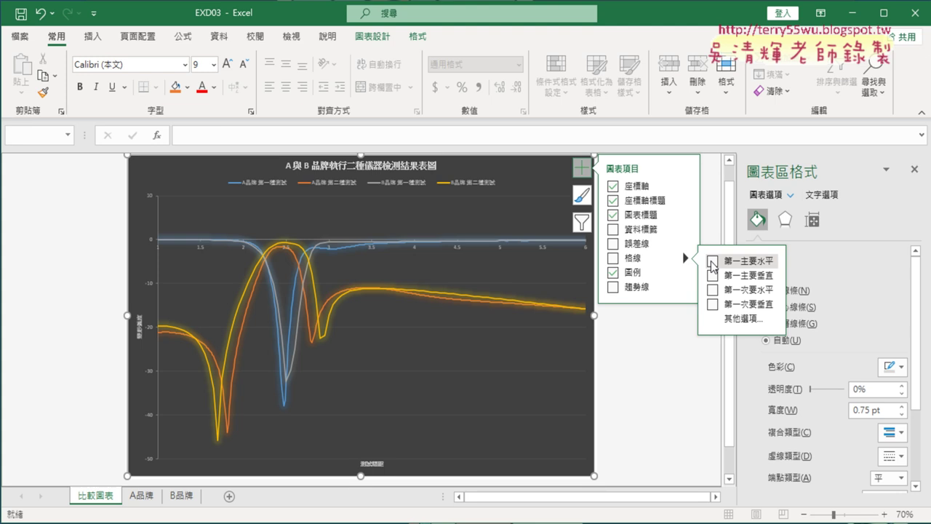
click(713, 275)
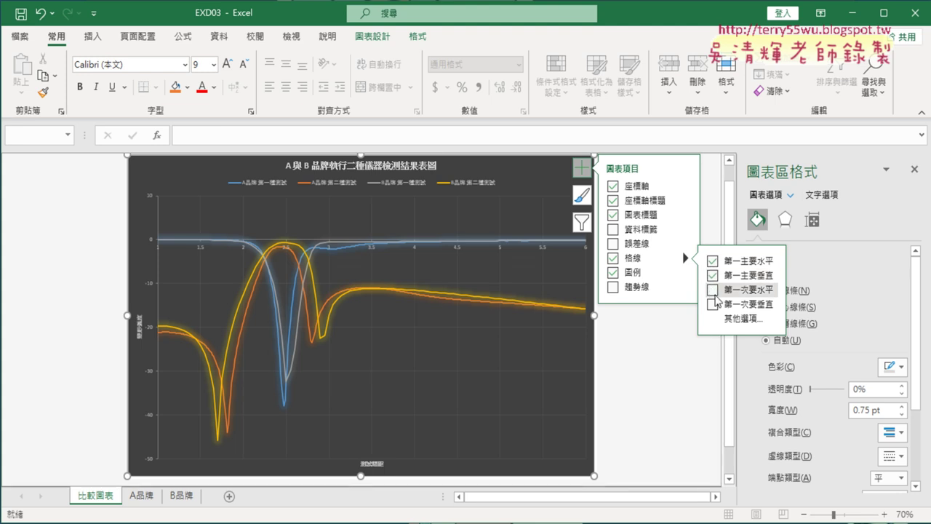
click(715, 292)
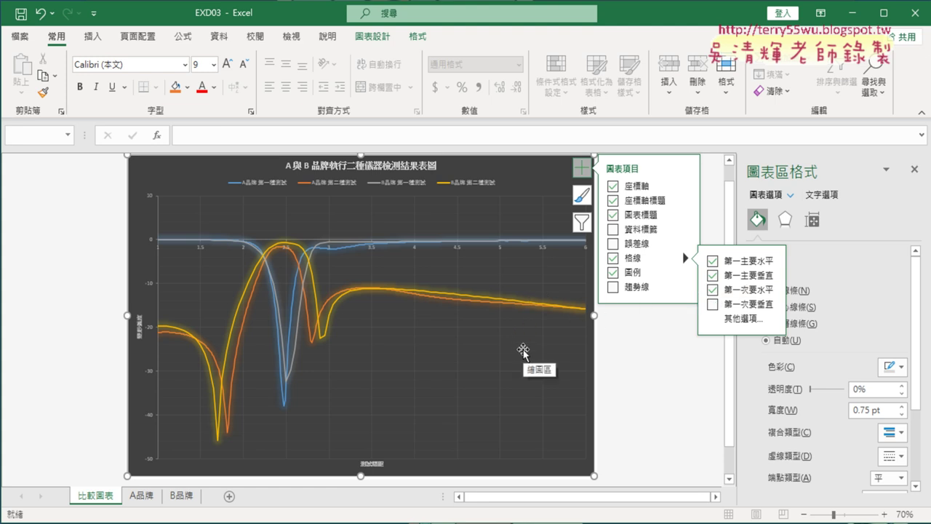
click(714, 305)
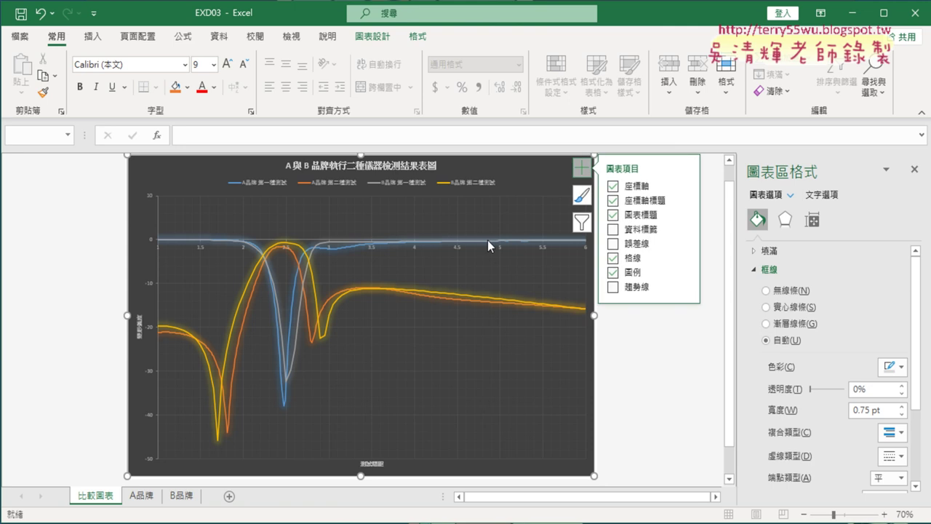
Select the chart legend so the 圖例格式 (Format Legend) pane opens.
click(454, 186)
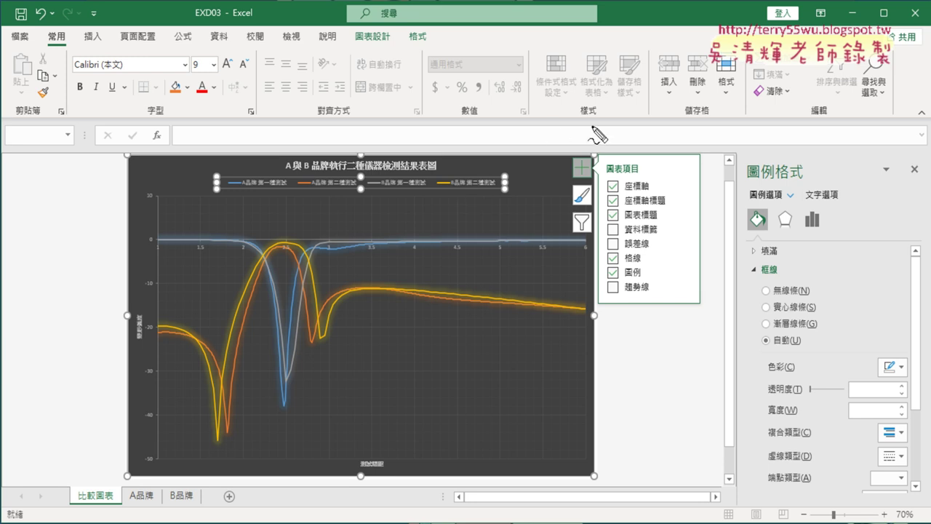
Mark the Legend option in the Chart Elements list with on-screen annotations.
mouse_move(635, 176)
mouse_down()
mouse_move(644, 174)
mouse_move(639, 163)
mouse_up()
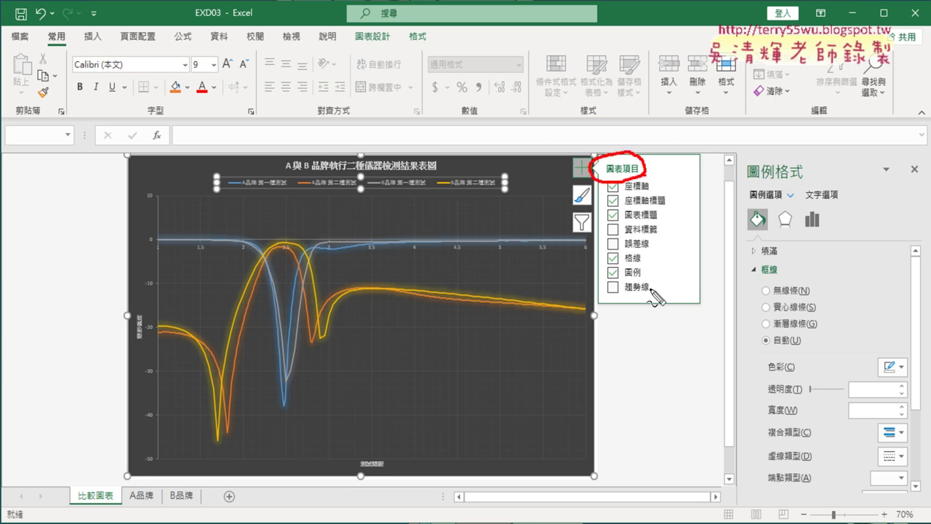
mouse_move(638, 277)
mouse_down()
mouse_move(609, 286)
mouse_move(653, 272)
mouse_up()
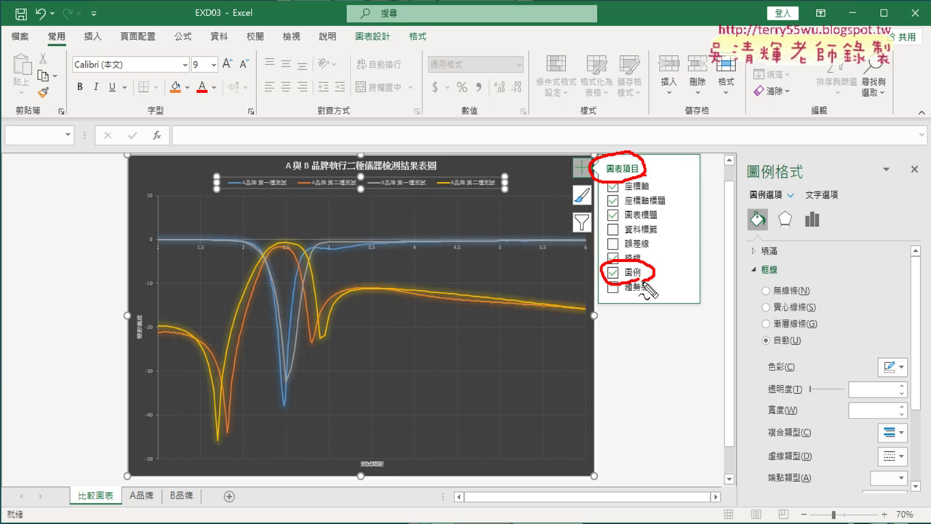
key(Escape)
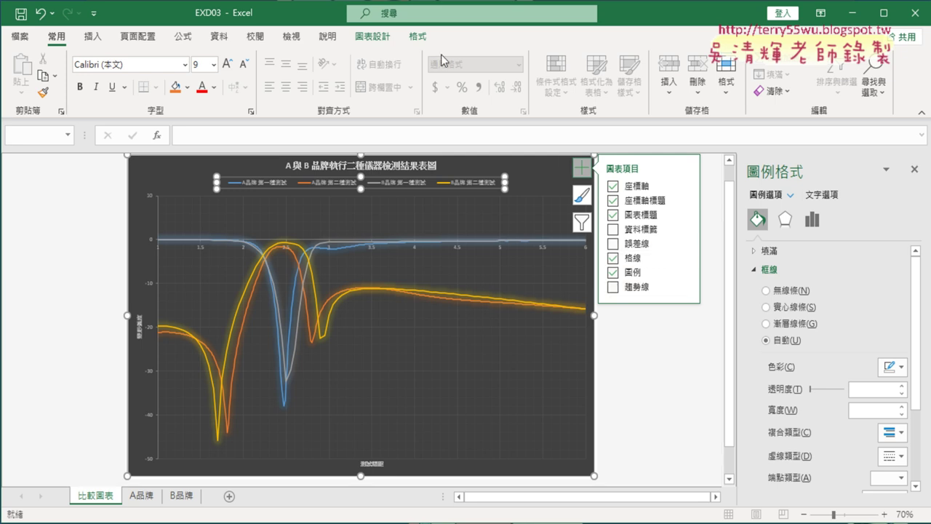
Show the Chart Design > Add Chart Element > Legend > Bottom path, annotating each part.
click(377, 38)
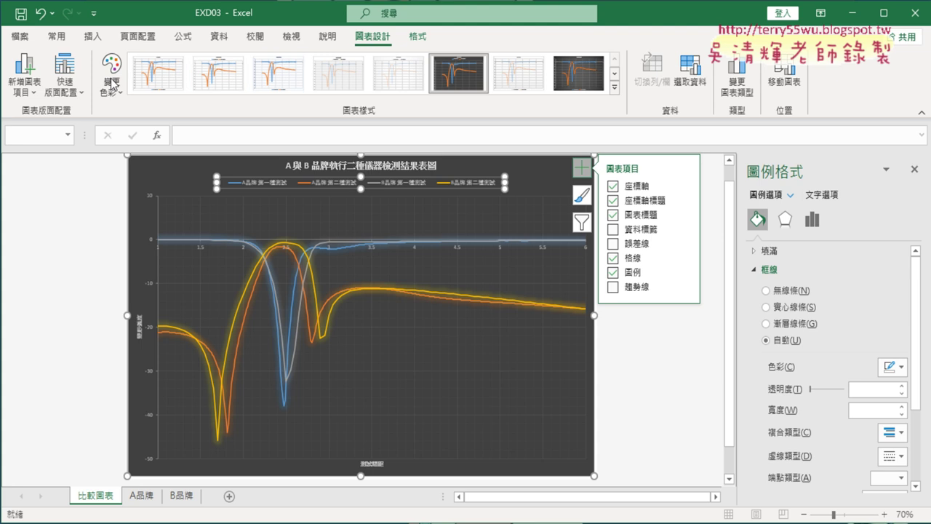
click(37, 95)
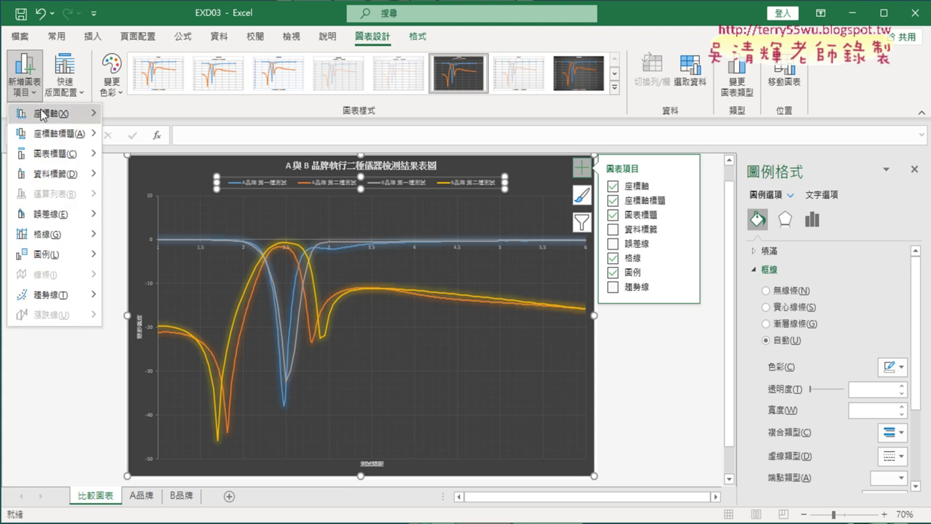
mouse_move(47, 254)
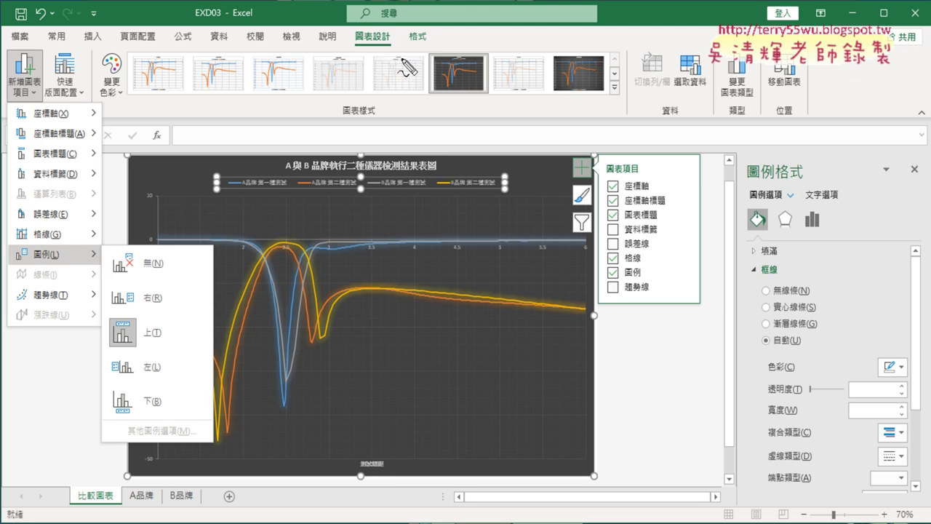
drag(378, 58, 409, 55)
drag(33, 102, 40, 94)
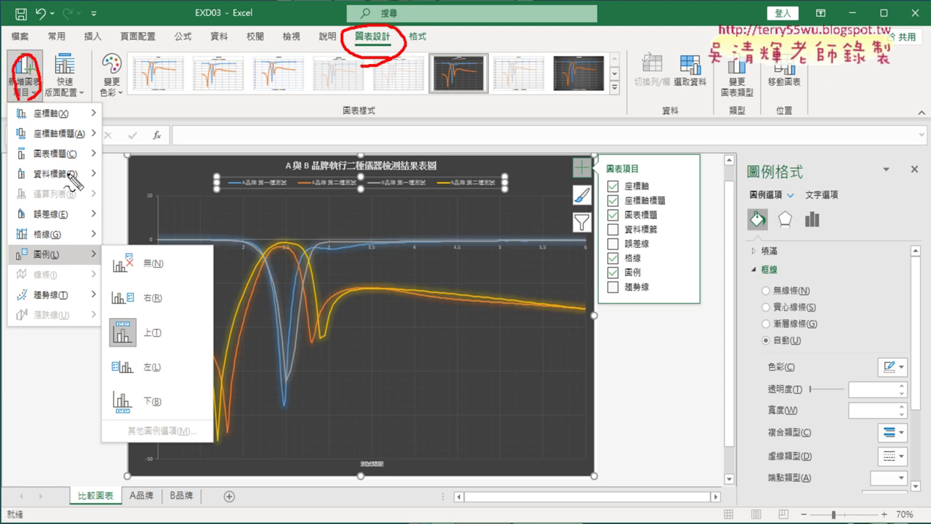
drag(72, 245, 86, 254)
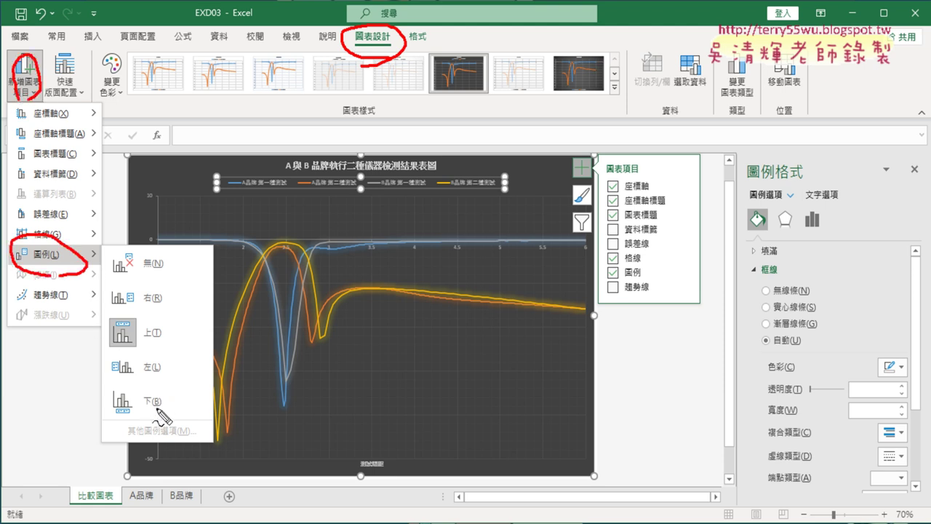
drag(150, 392, 157, 401)
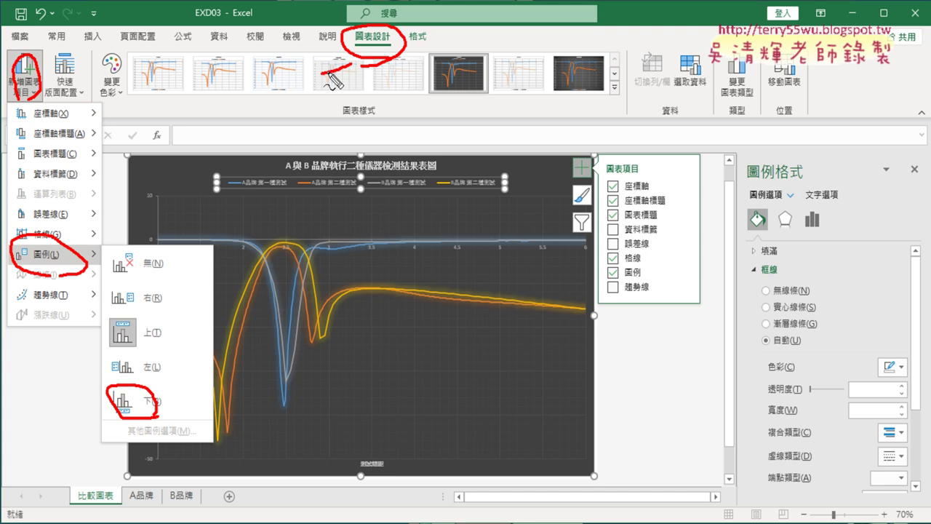
mouse_move(349, 64)
mouse_down()
mouse_move(70, 76)
mouse_move(62, 222)
mouse_up()
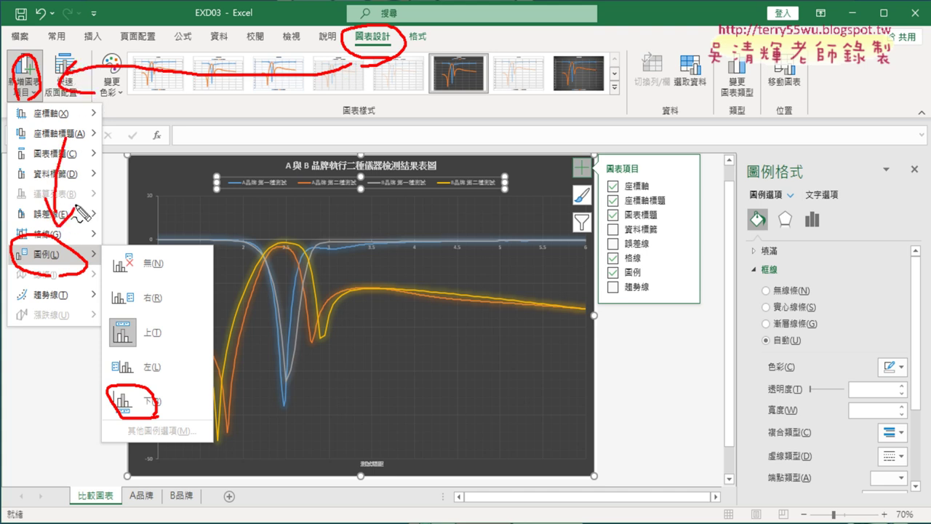
drag(75, 297, 110, 387)
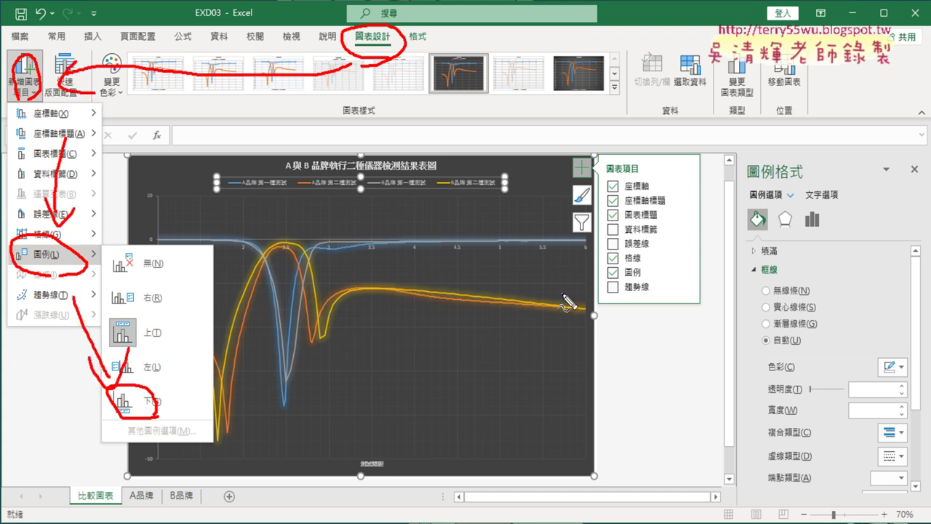
drag(643, 291, 643, 288)
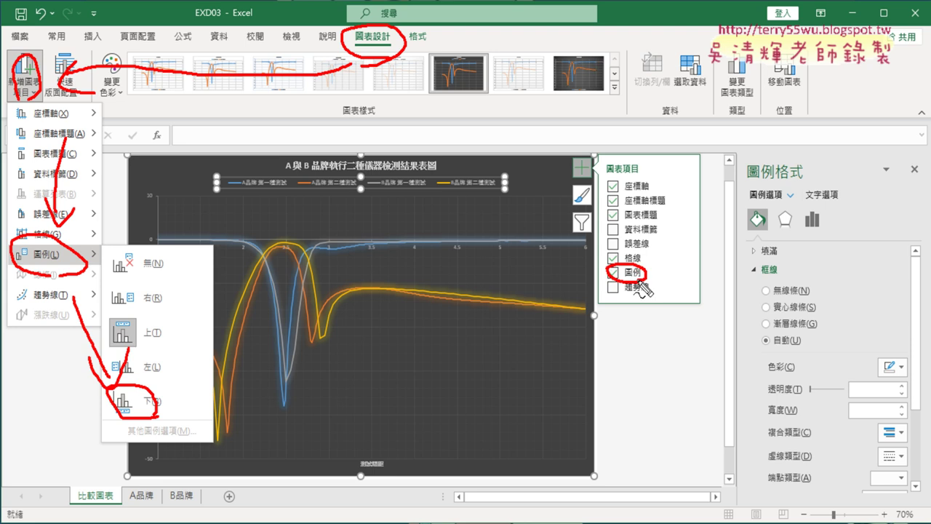
key(Escape)
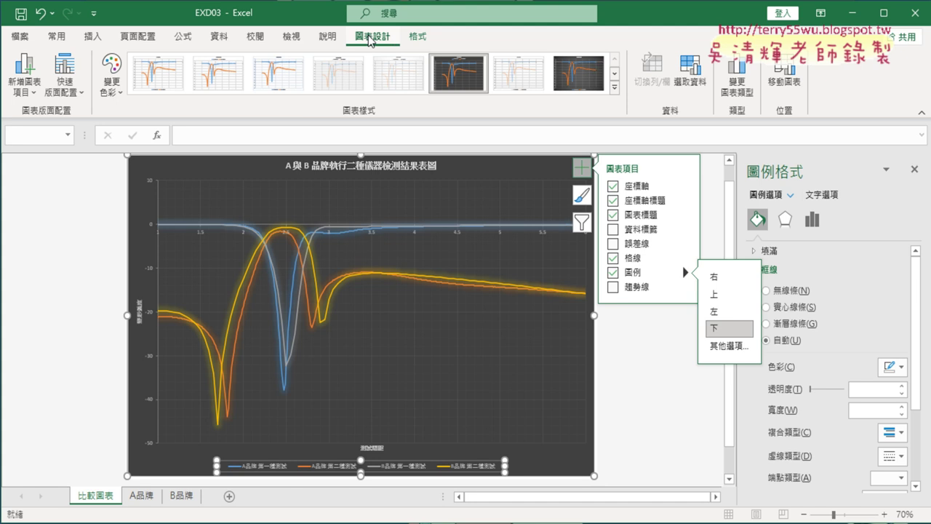
Annotate both routes to chart elements: Add Chart Element and the chart's + button.
click(38, 99)
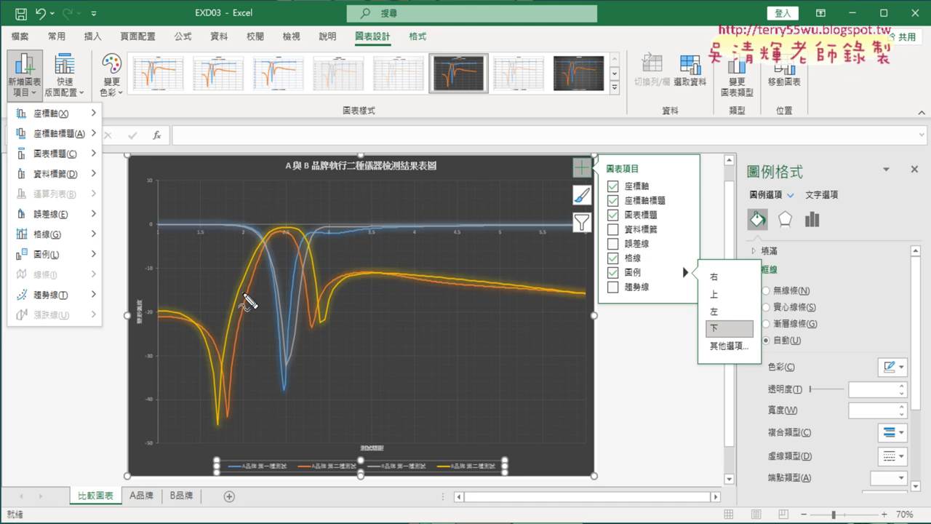
mouse_move(591, 184)
mouse_down()
mouse_move(575, 185)
mouse_move(617, 173)
mouse_up()
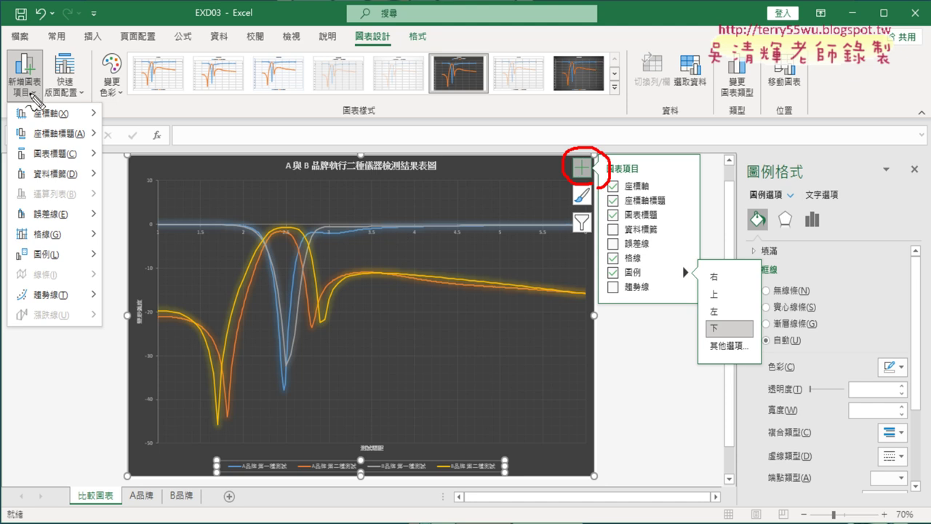
drag(29, 94, 36, 109)
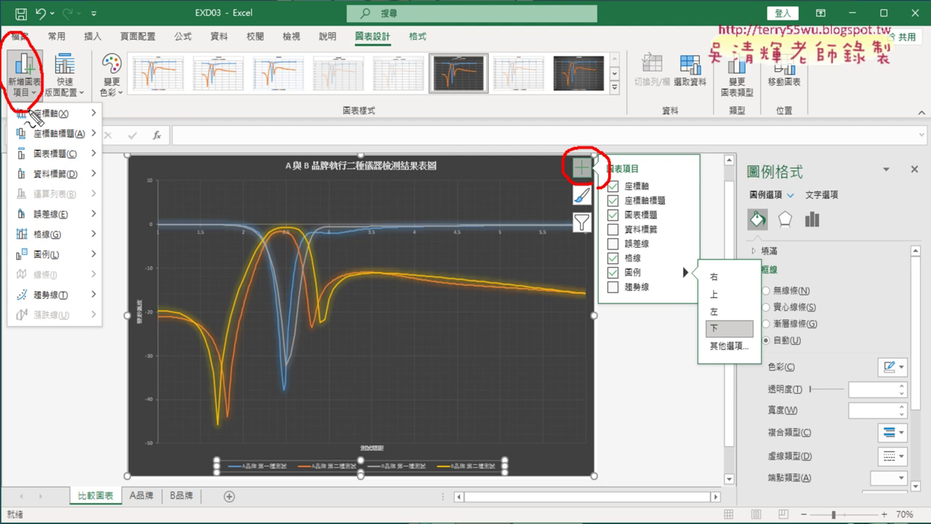
key(Escape)
Move the legend to the bottom (下) of the chart via Chart Elements > Legend.
click(582, 169)
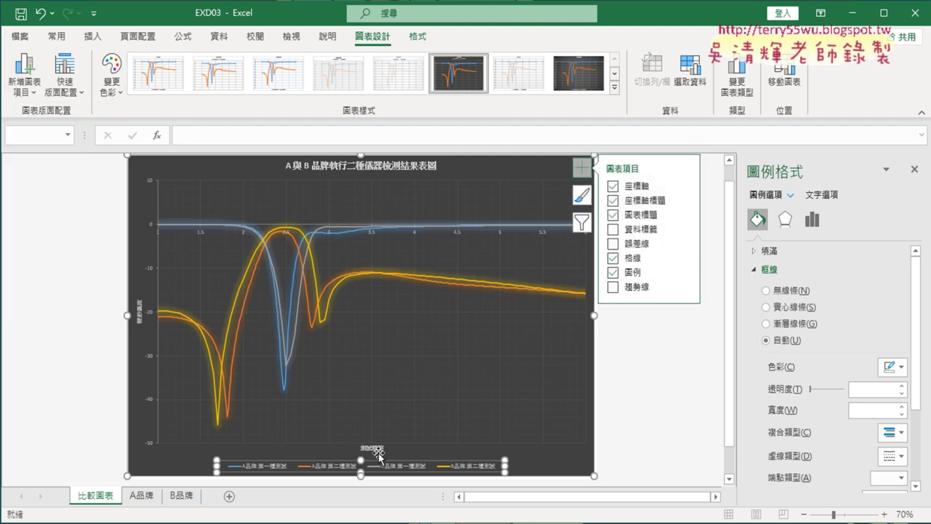
click(686, 272)
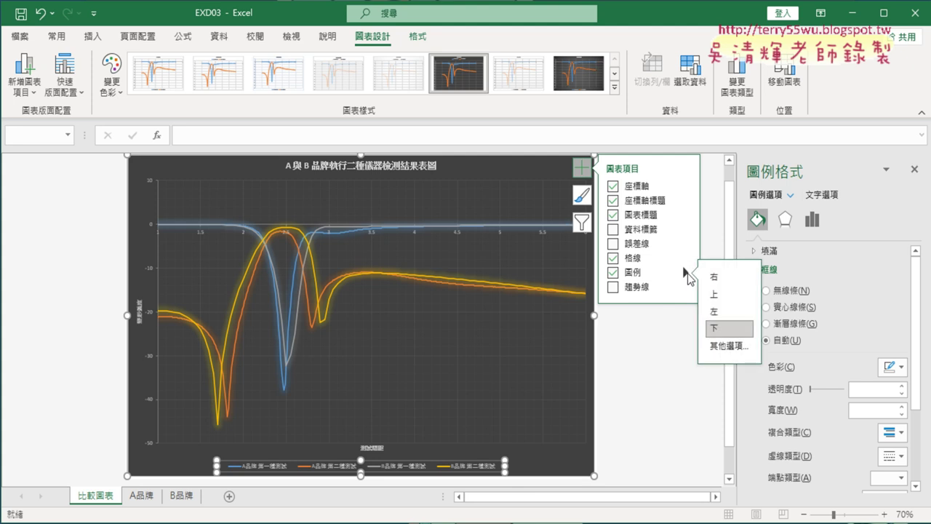
click(724, 329)
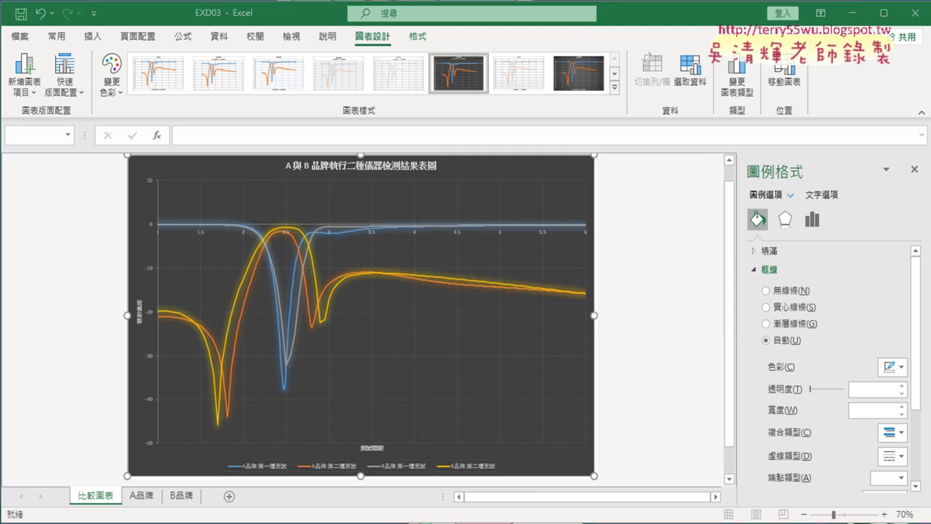
key(alt+Tab)
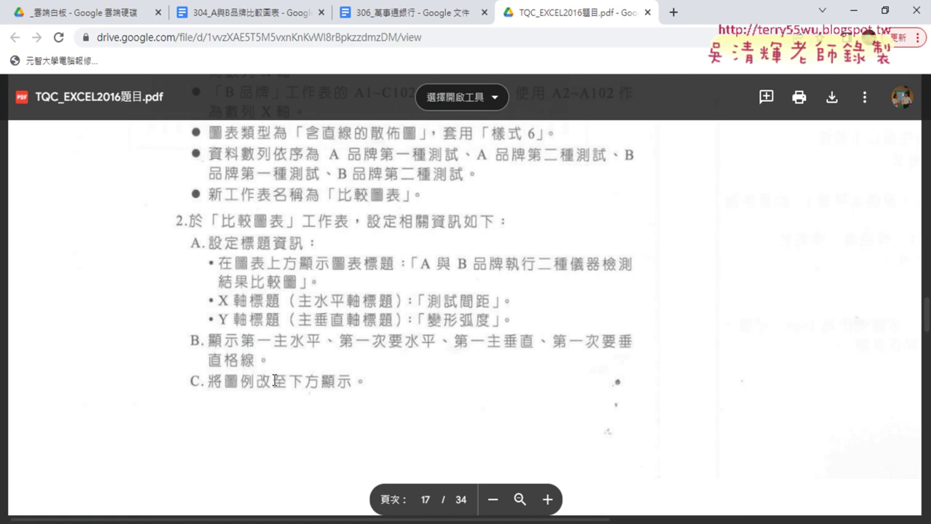
Review exam items D and E on axis bounds and light-green series, then return to Excel's chart.
scroll(275, 380, right, 5)
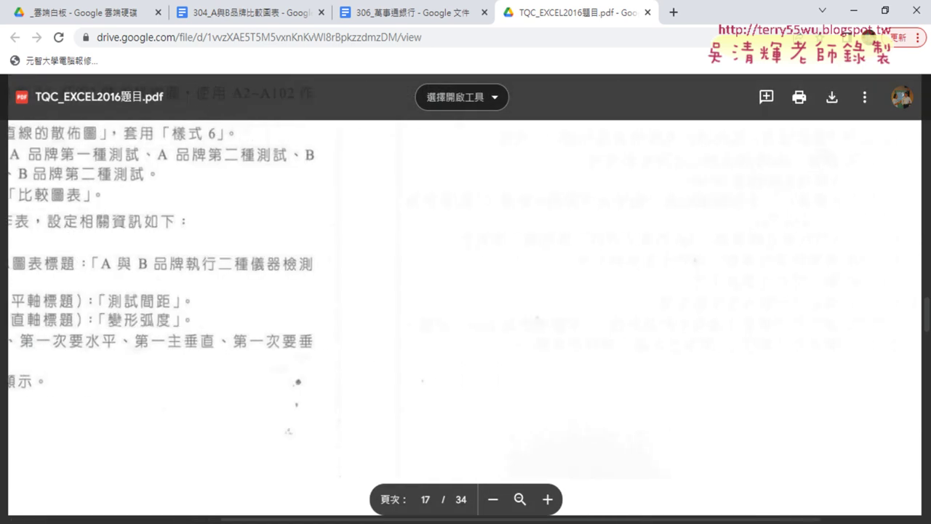
scroll(684, 379, up, 4)
scroll(684, 379, up, 4)
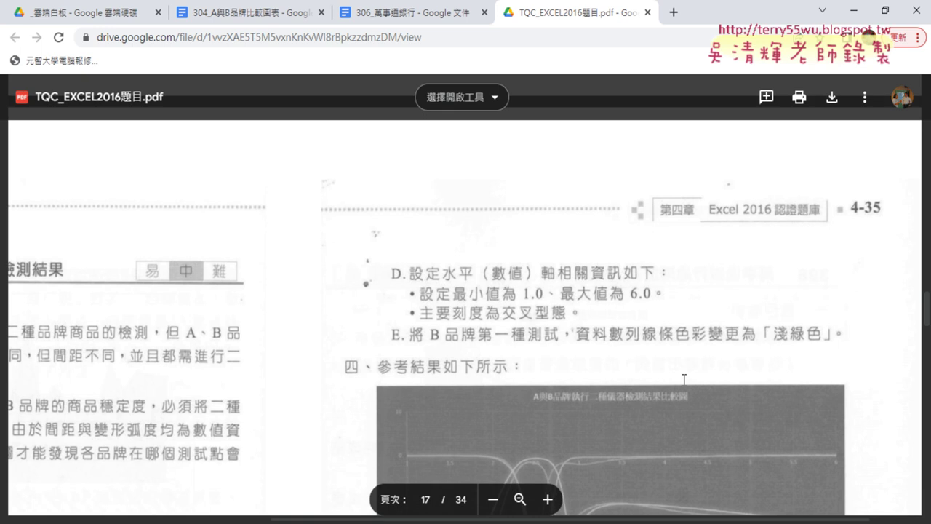
scroll(684, 379, down, 2)
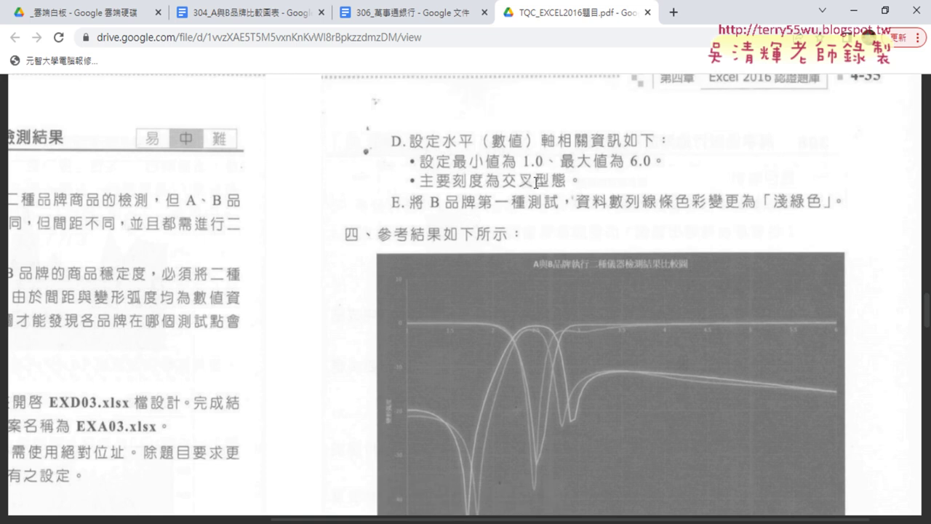
click(852, 11)
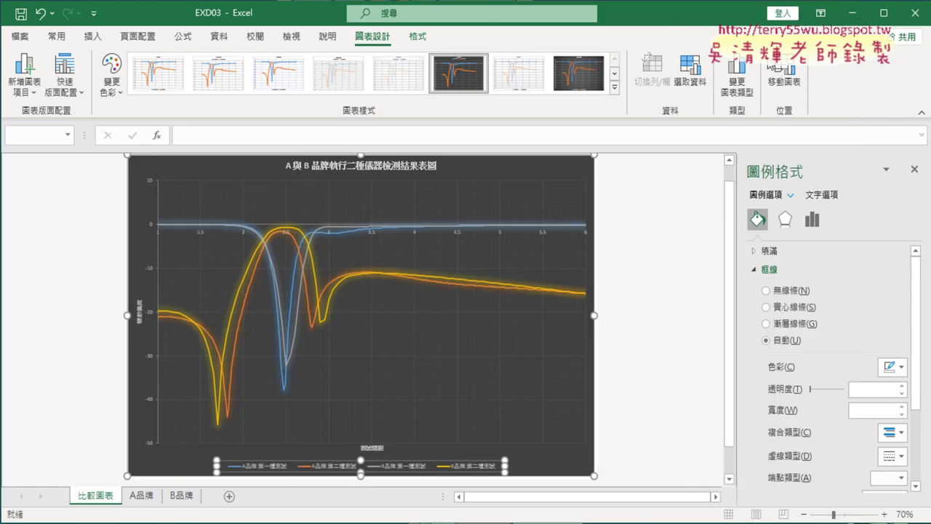
click(582, 169)
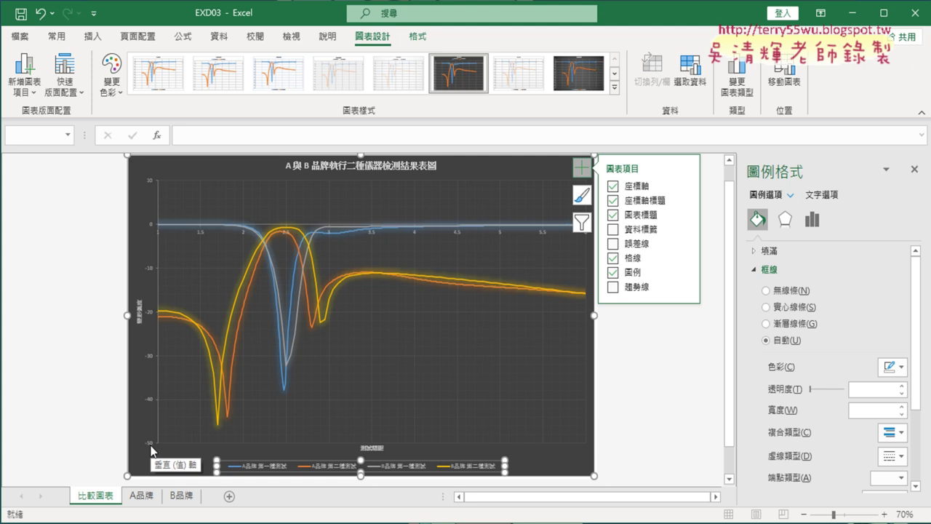
Select the chart's vertical axis, gridlines and chart area, finishing on the horizontal axis for Format Axis.
click(153, 180)
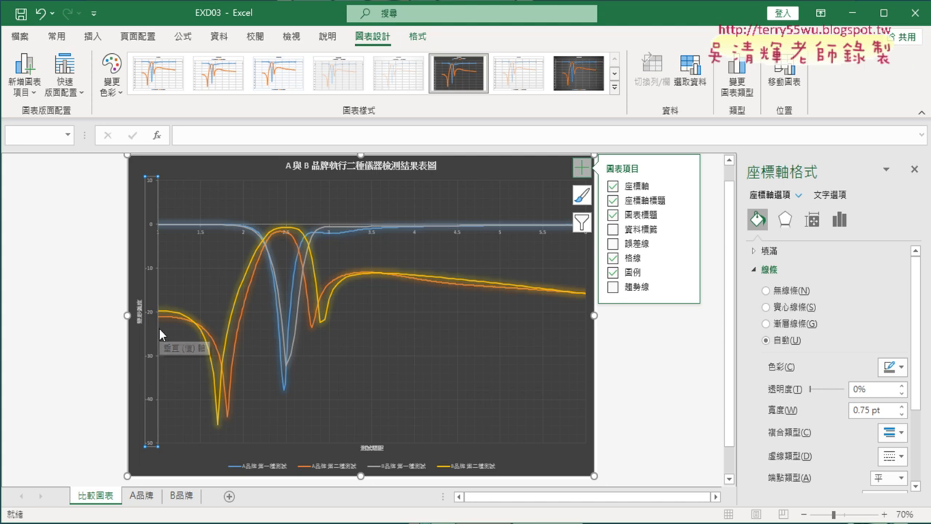
click(204, 236)
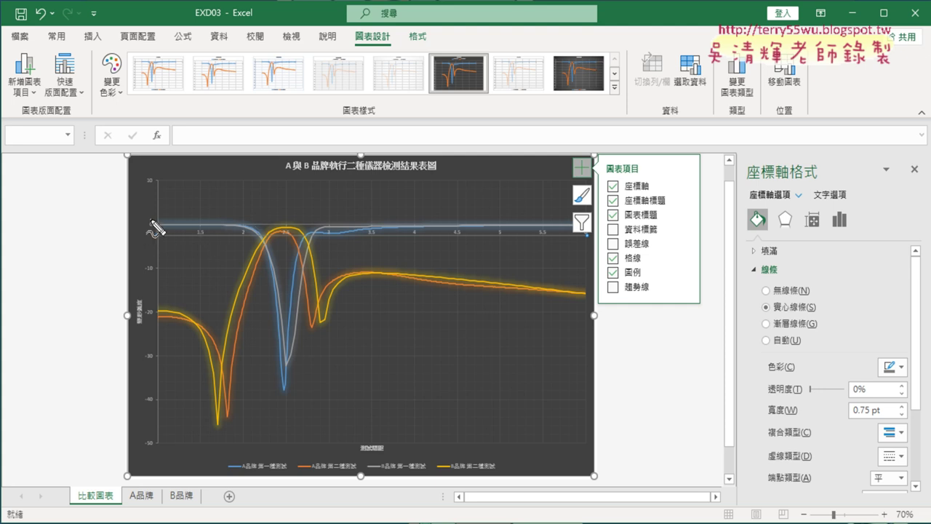
mouse_move(150, 222)
mouse_down()
mouse_move(554, 223)
mouse_move(587, 232)
mouse_up()
drag(157, 239, 571, 243)
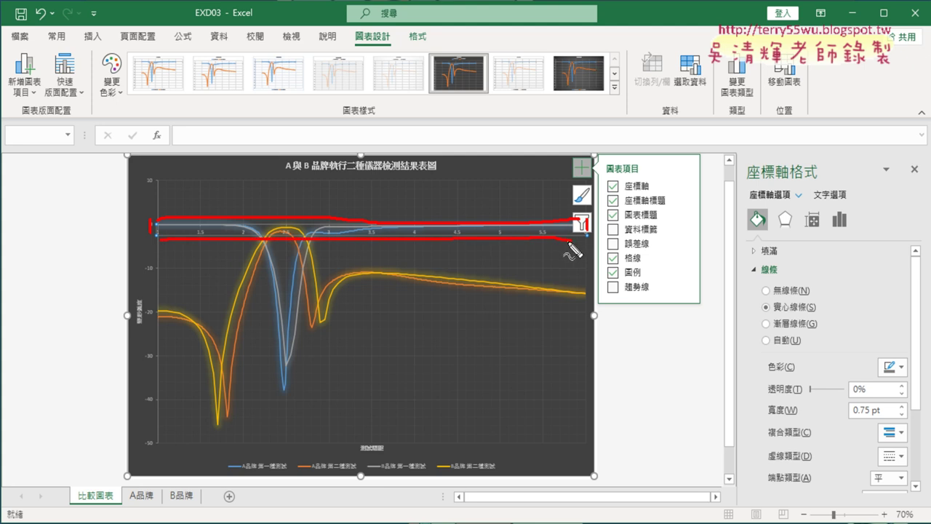
mouse_move(825, 191)
mouse_down()
mouse_move(743, 143)
mouse_move(836, 190)
mouse_up()
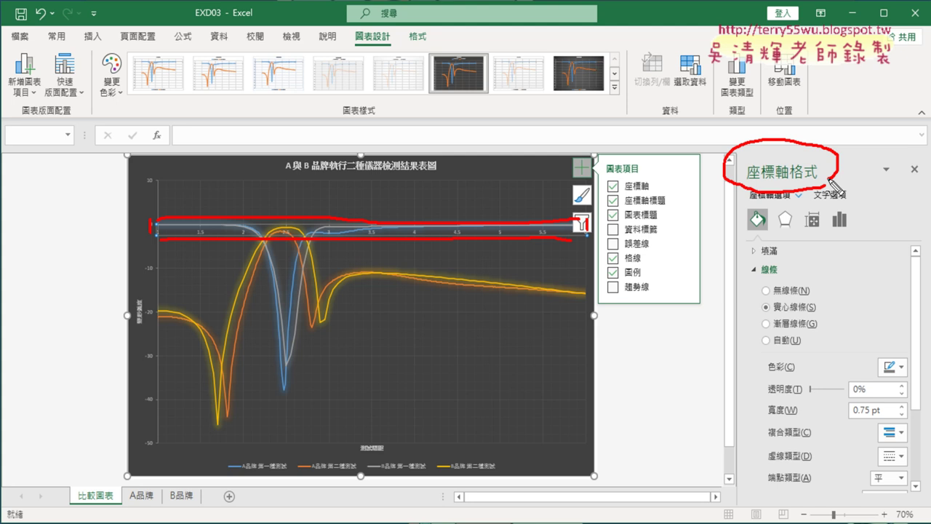
mouse_move(520, 218)
mouse_down()
mouse_move(683, 163)
mouse_move(727, 160)
mouse_move(718, 172)
mouse_up()
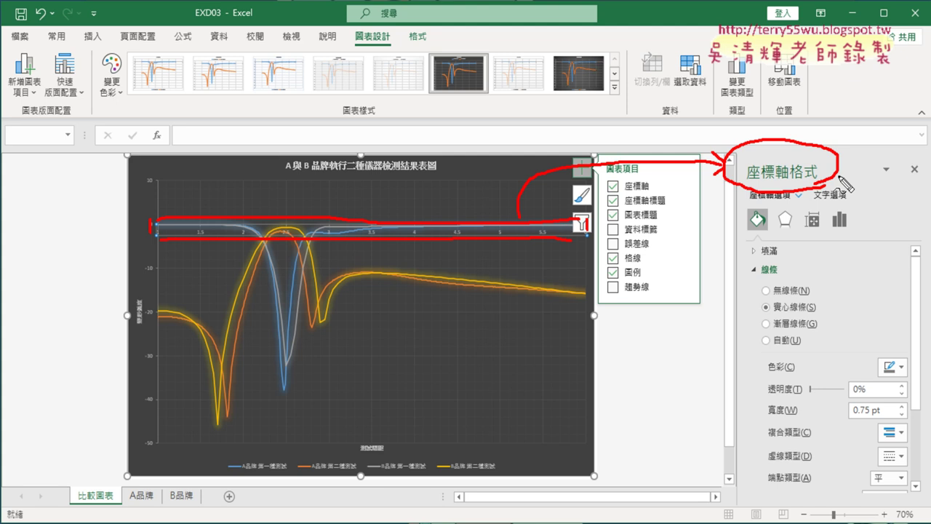
key(Escape)
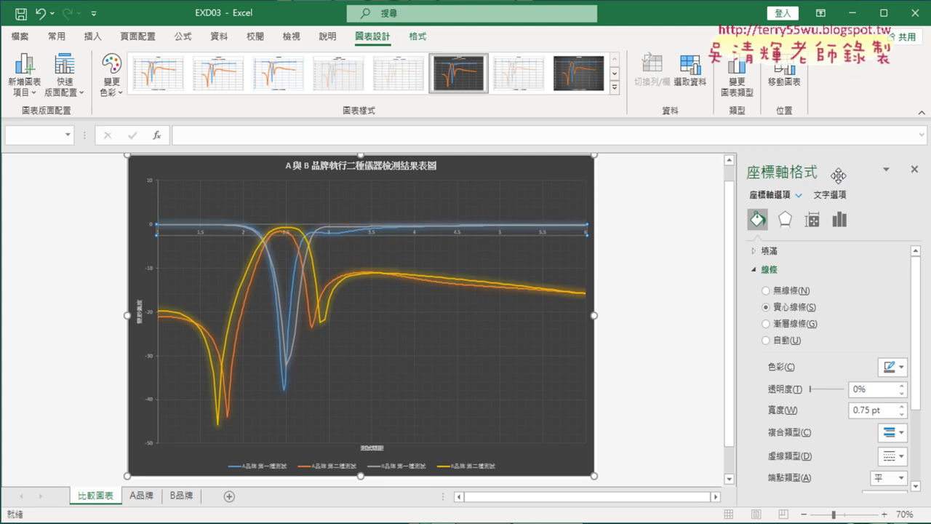
click(582, 168)
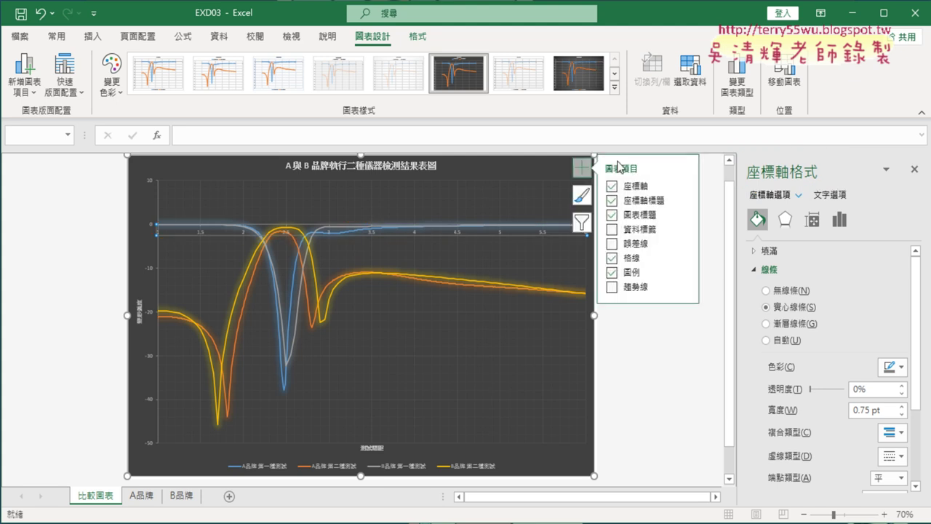
click(390, 243)
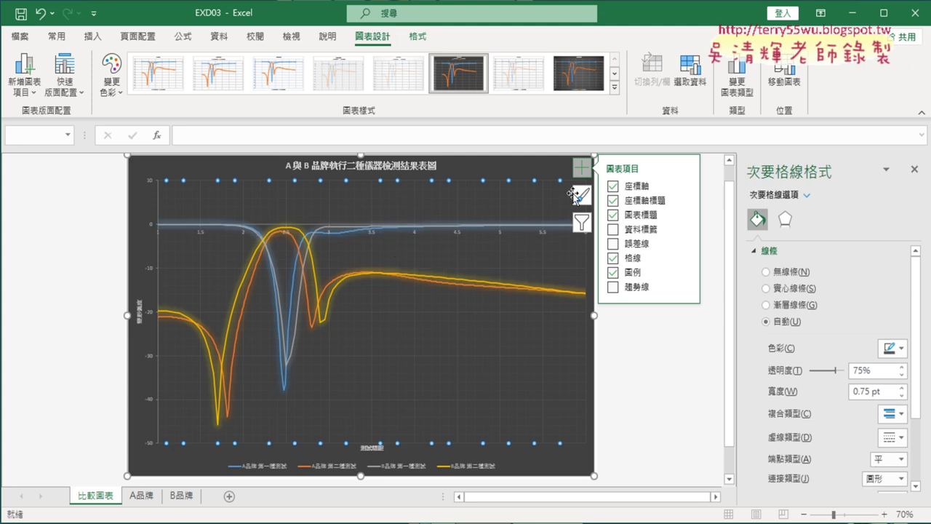
click(495, 169)
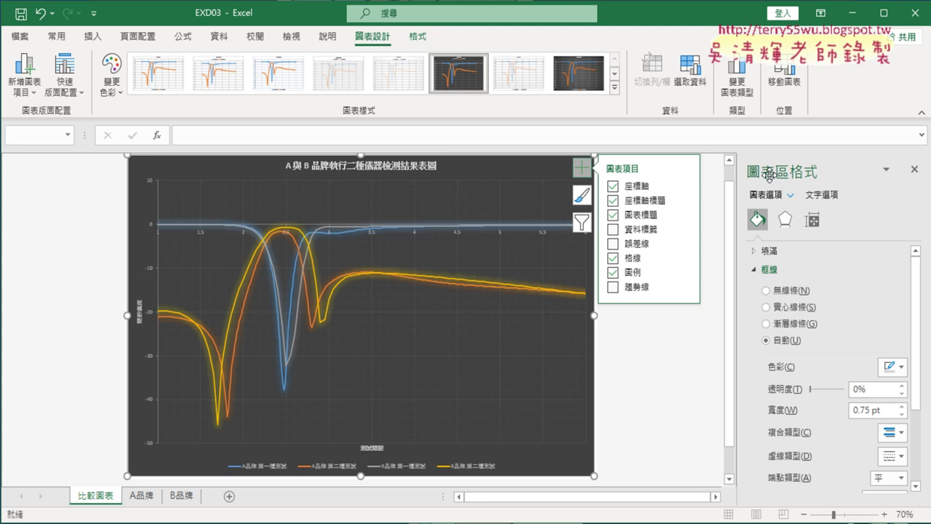
click(440, 189)
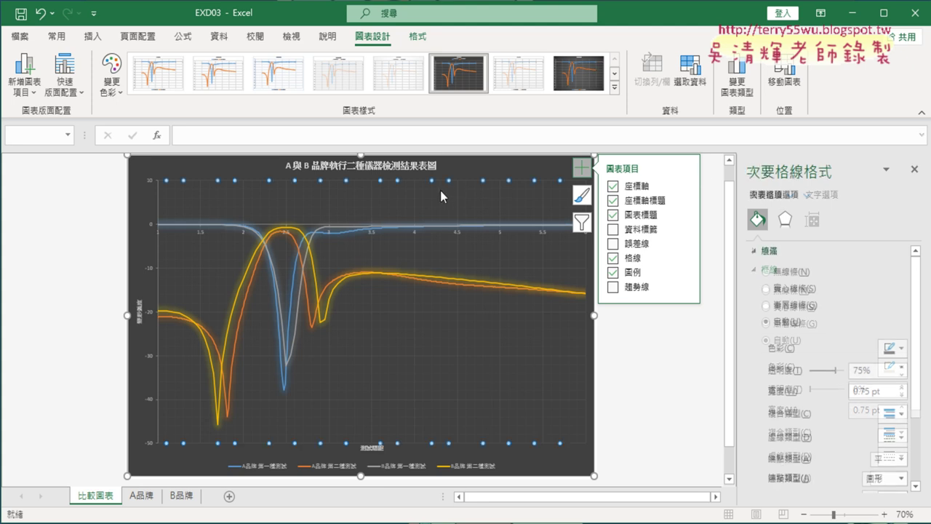
click(458, 234)
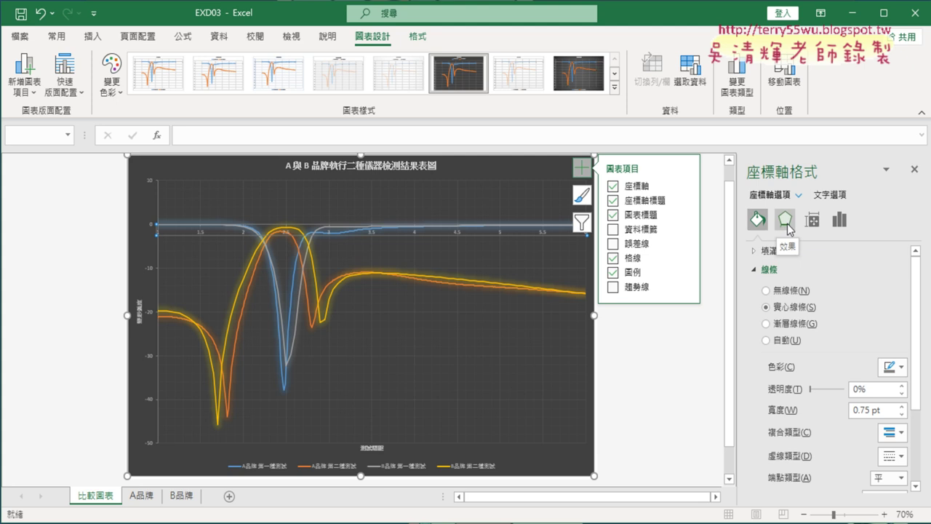
Set the horizontal axis bounds to Minimum 1.0 and Maximum 6.0.
click(841, 221)
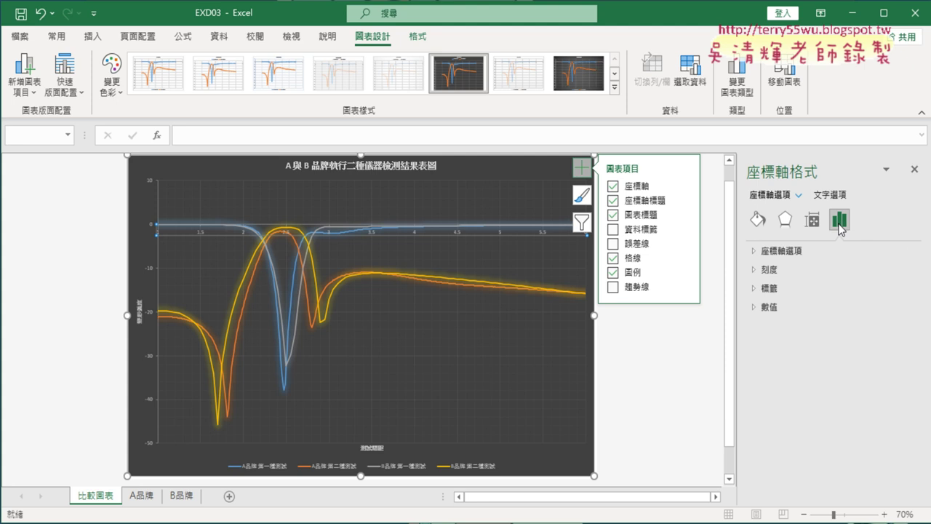
click(756, 251)
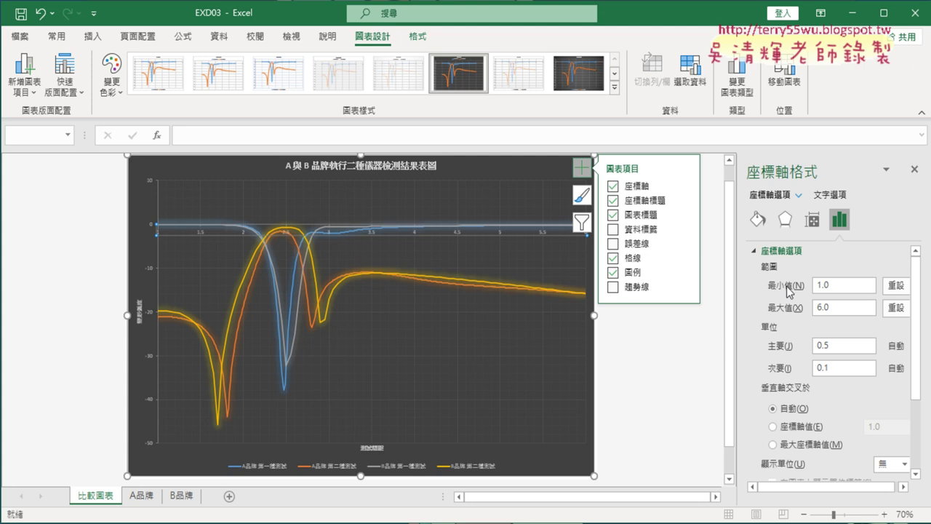
drag(837, 287, 813, 286)
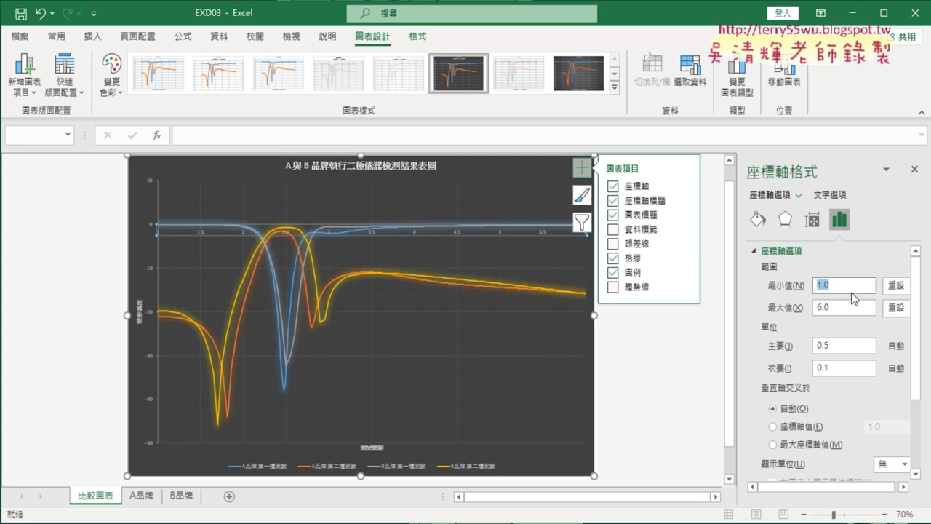
text(1.0)
drag(844, 308, 815, 308)
text(6.)
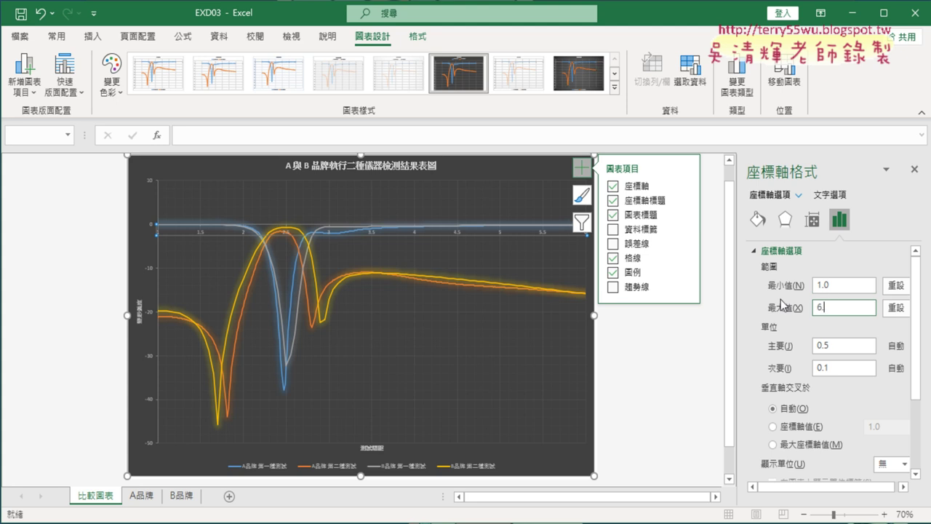
text(0)
scroll(765, 327, down, 2)
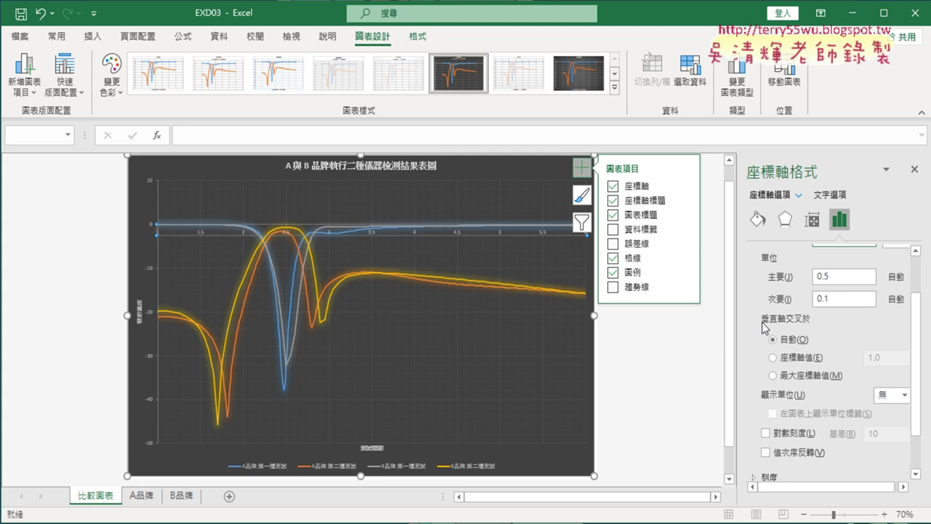
scroll(764, 327, down, 1)
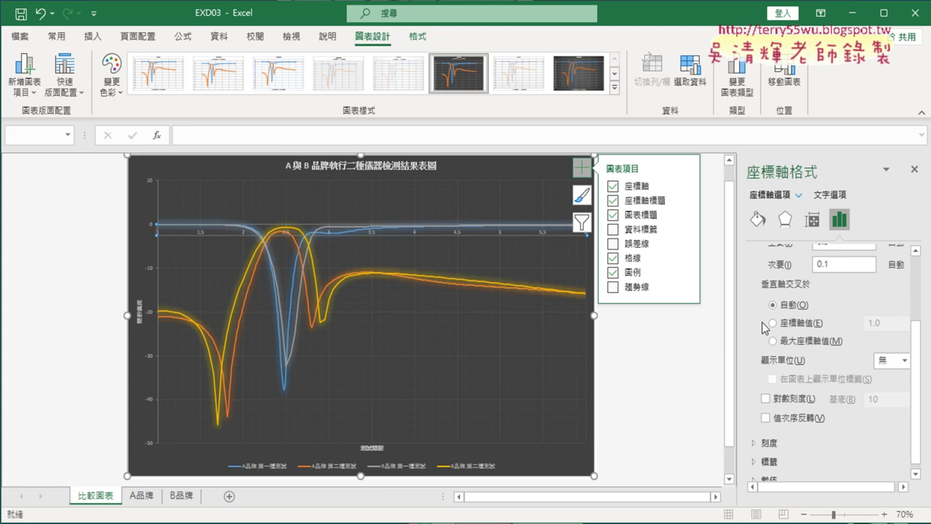
Set the horizontal axis major tick marks to cross, then bring up the exam PDF.
click(753, 436)
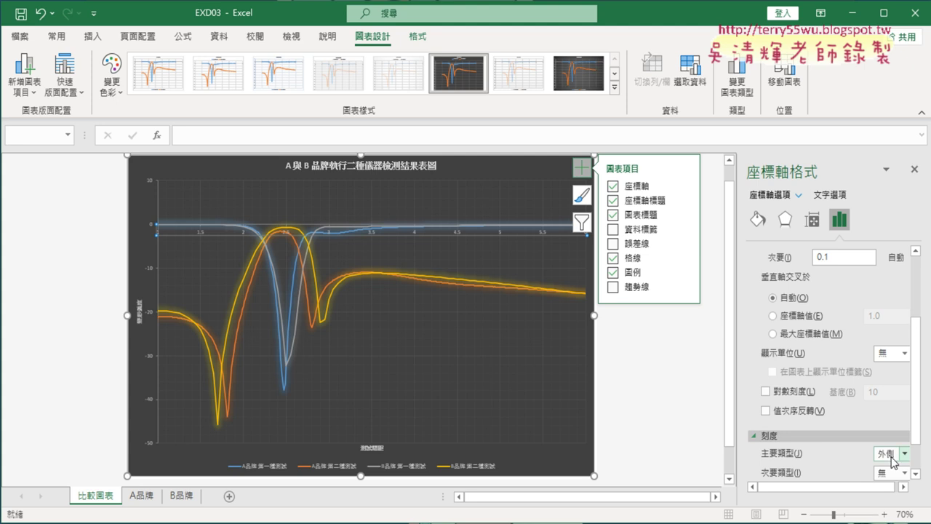
click(893, 459)
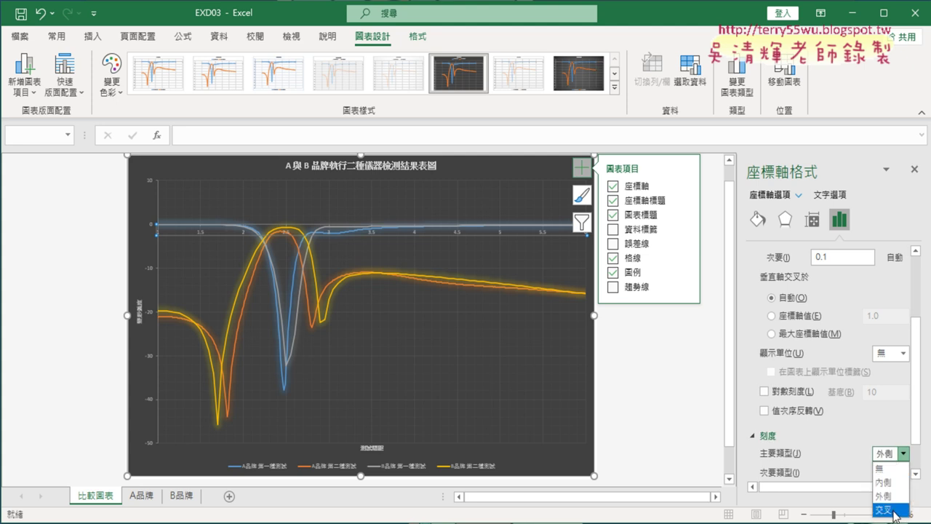
click(894, 512)
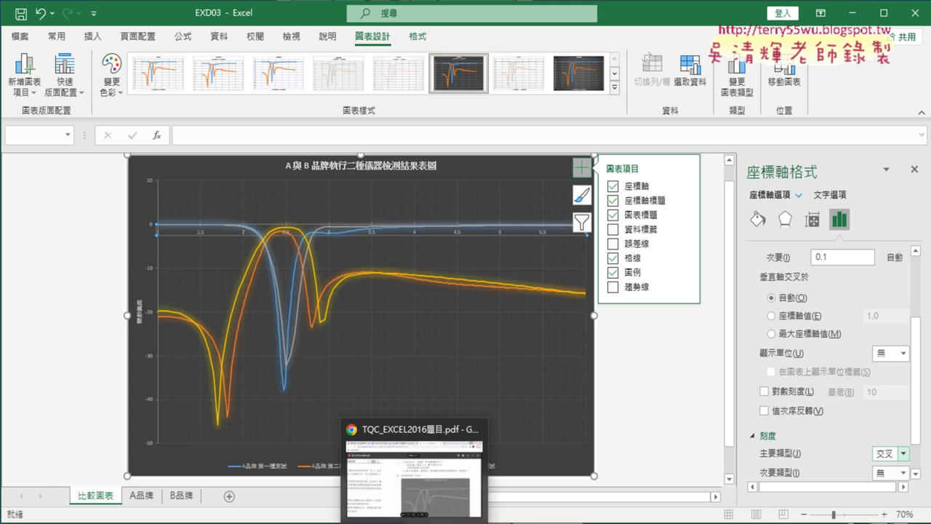
click(415, 466)
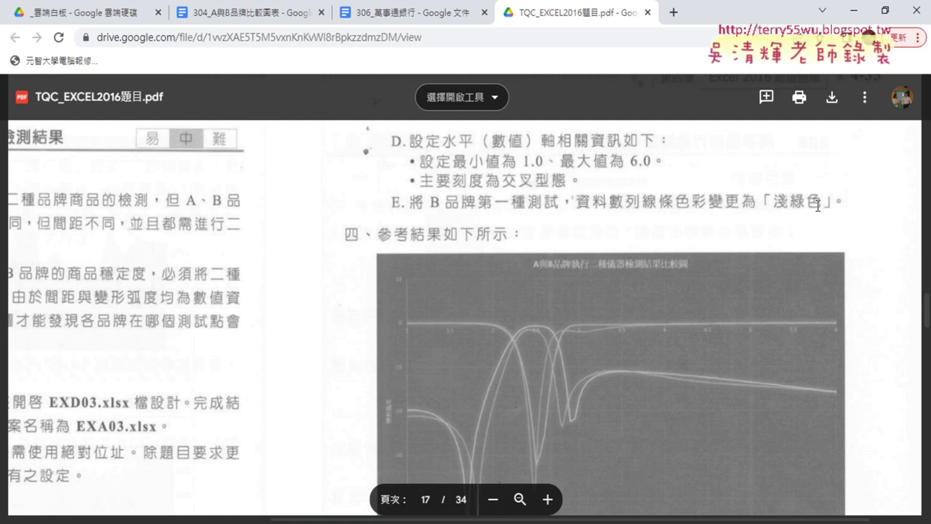
Minimize the PDF viewer to return to Excel's EXD03 比較圖表 chart.
click(851, 10)
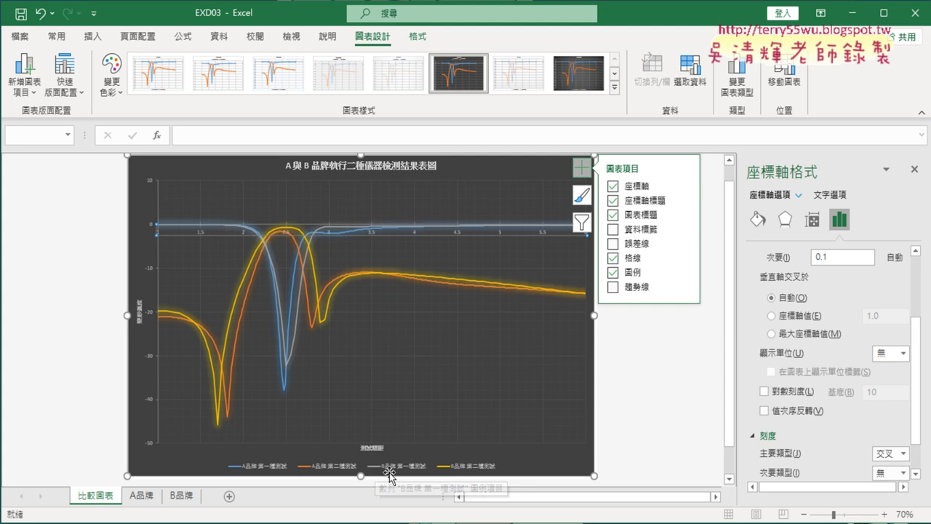
Select the B品牌 第一種測試 series line and show its Fill & Line settings.
click(297, 318)
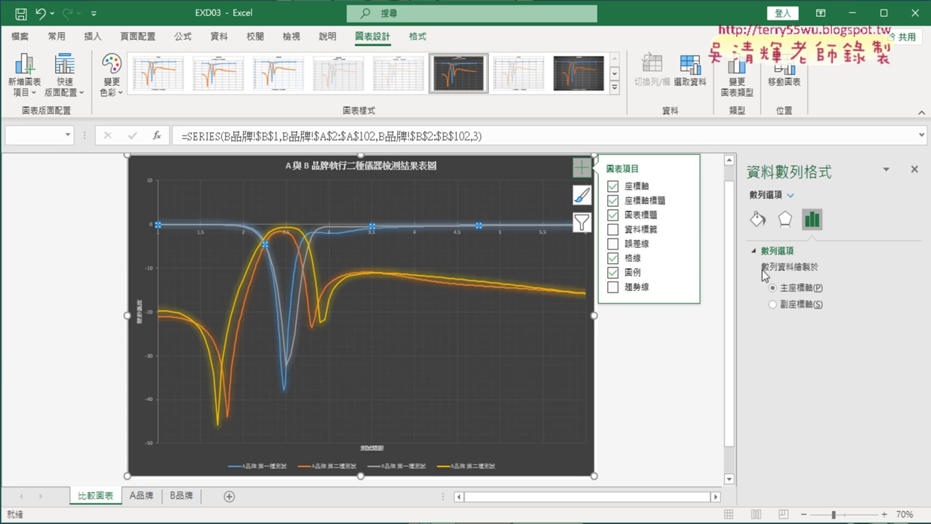
click(758, 218)
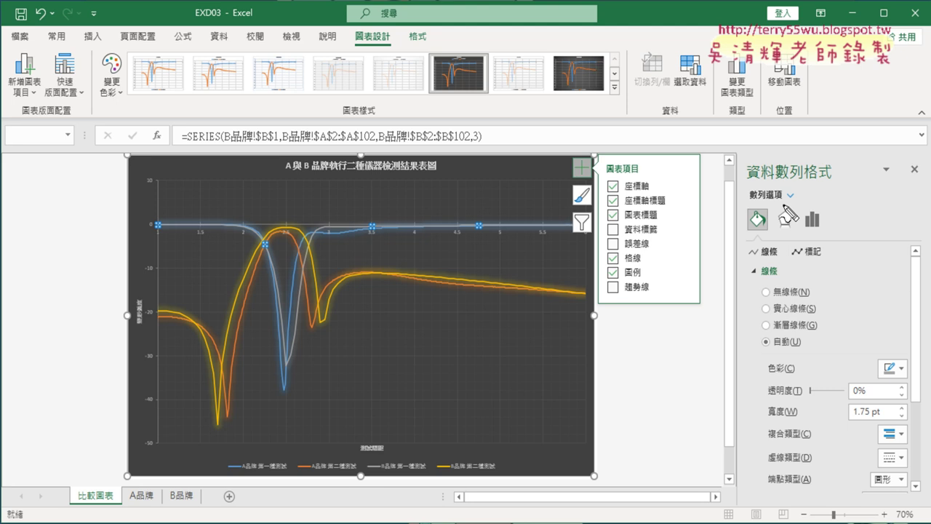
drag(761, 236, 766, 209)
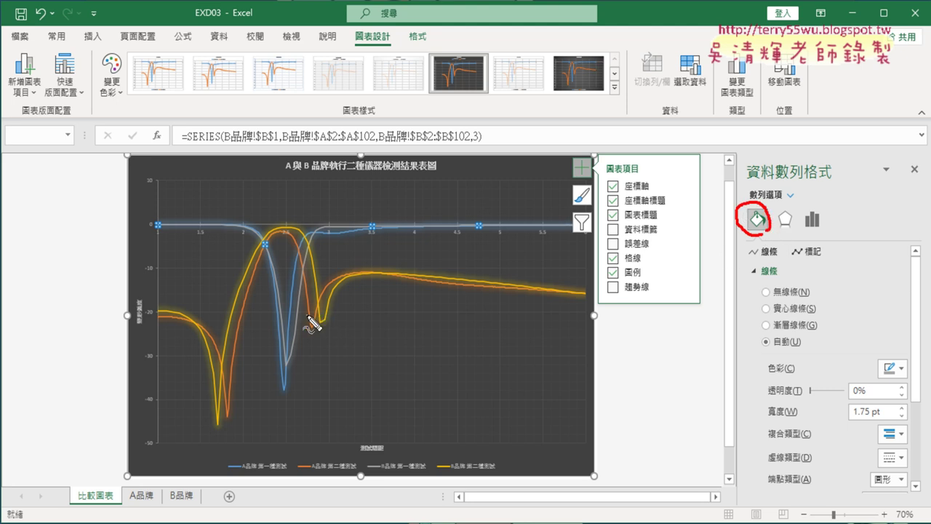
mouse_move(299, 318)
mouse_down()
mouse_move(294, 312)
mouse_move(299, 319)
mouse_up()
drag(760, 181, 829, 176)
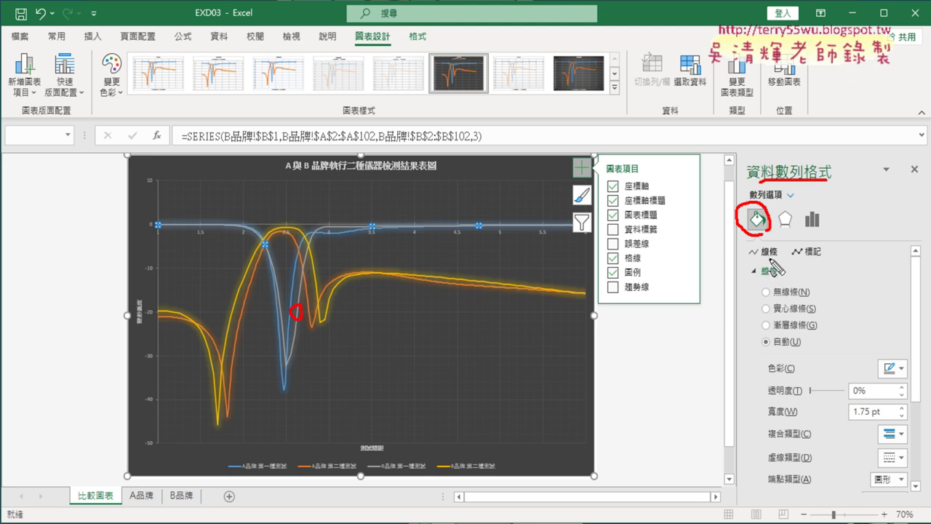
drag(771, 246, 782, 282)
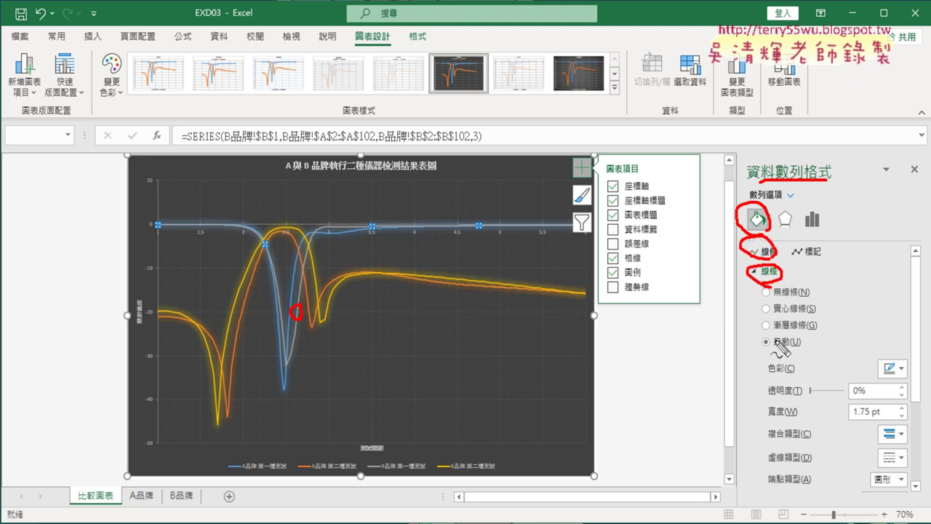
drag(892, 351, 900, 374)
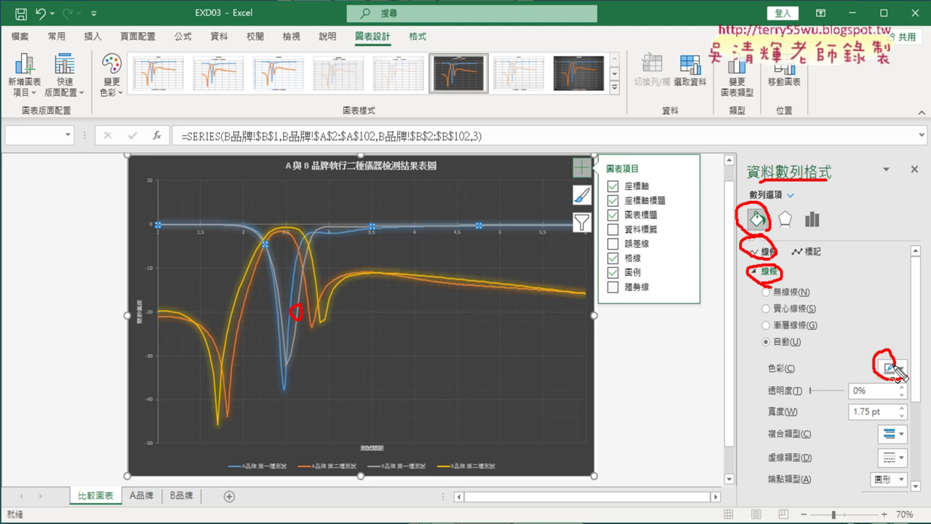
key(Escape)
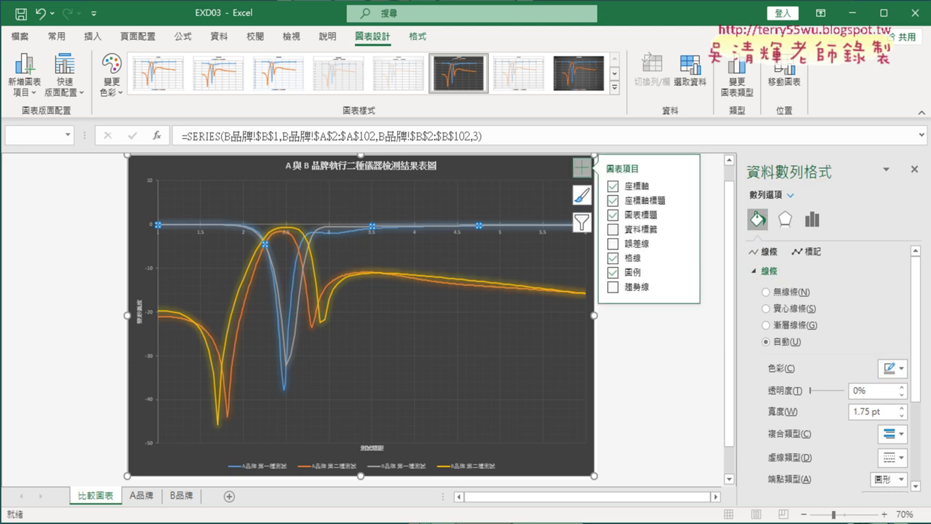
key(alt+Tab)
key(alt+Tab)
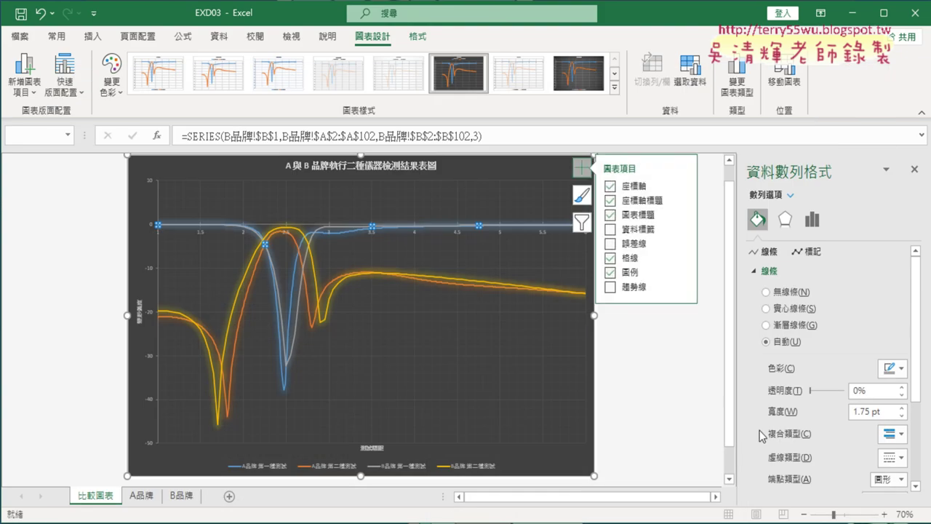
Colour the B品牌 第一種測試 series line 淺綠 (light green) from Standard Colors.
click(888, 371)
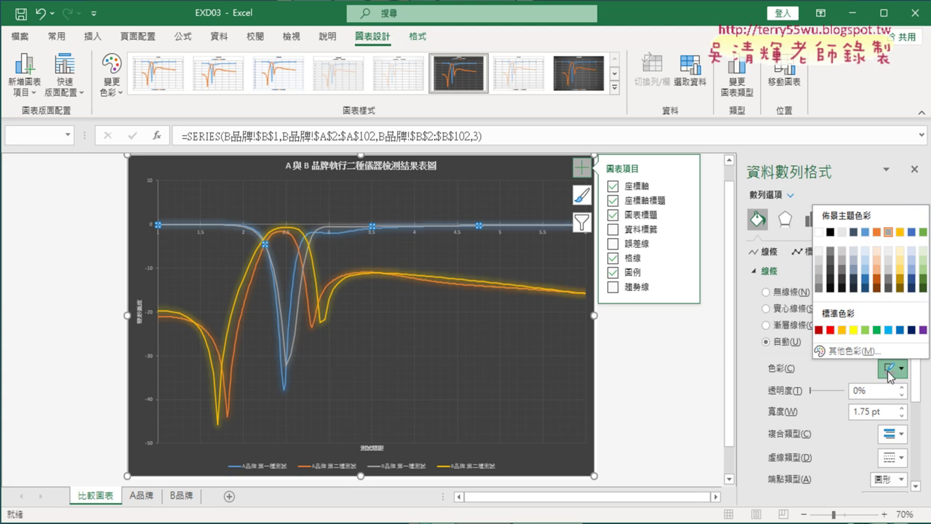
click(865, 330)
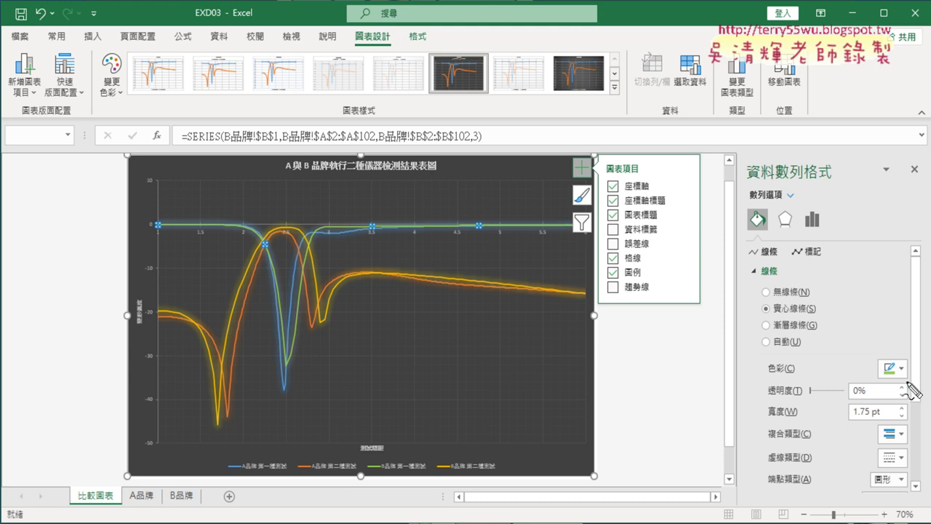
drag(901, 356, 908, 362)
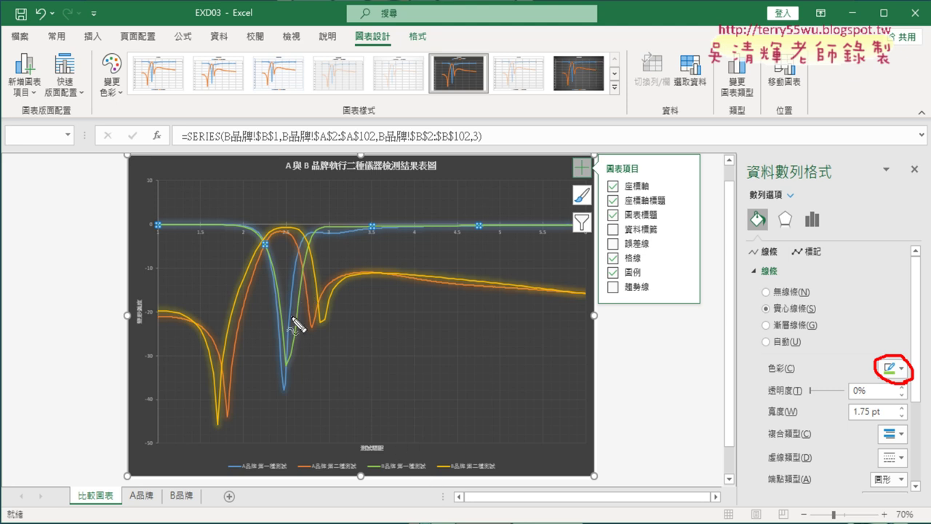
drag(384, 456, 387, 458)
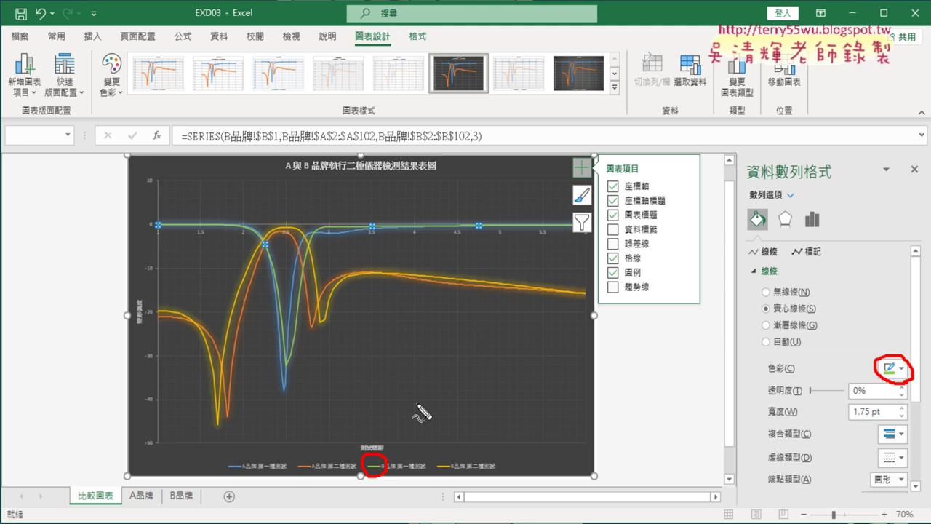
key(Escape)
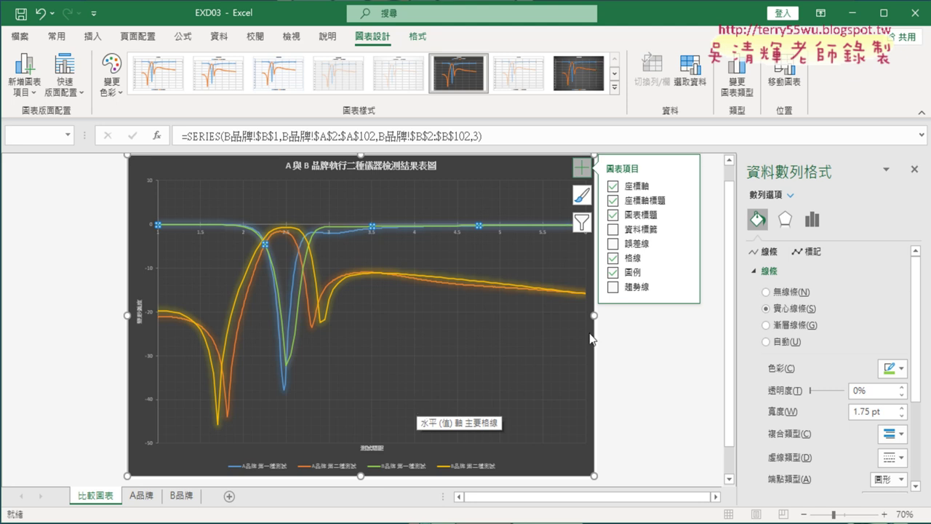
click(785, 218)
click(810, 219)
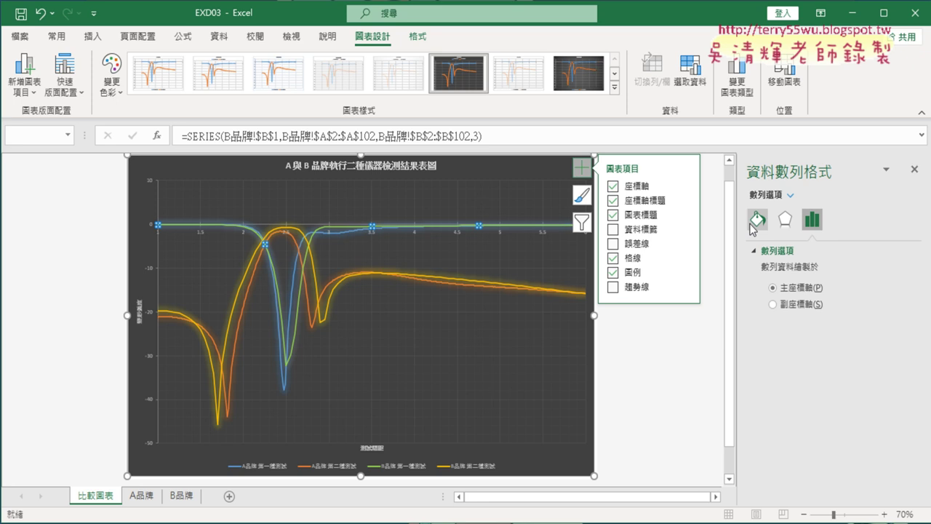
click(761, 223)
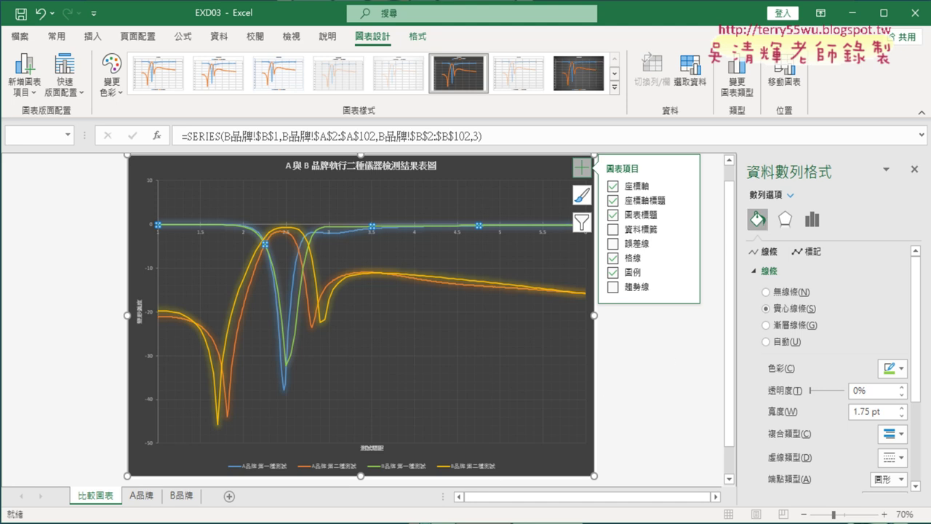
click(413, 476)
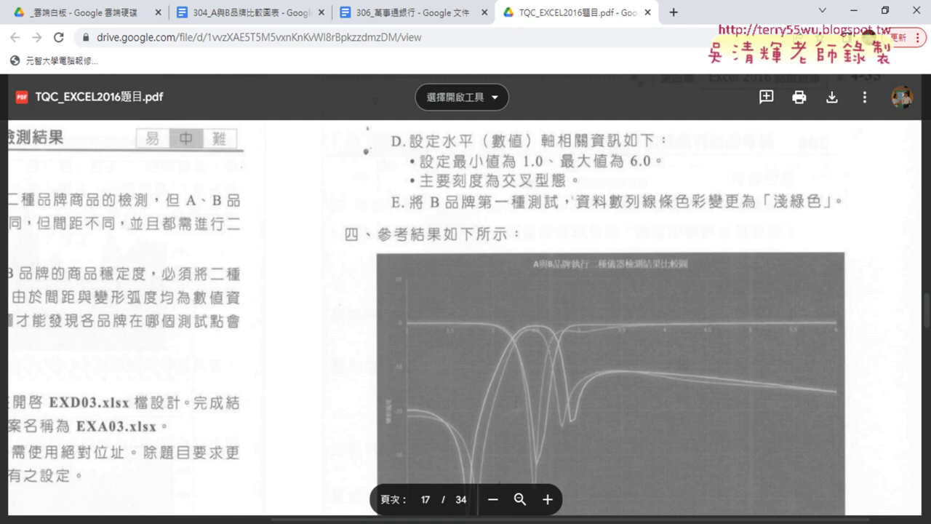
click(853, 11)
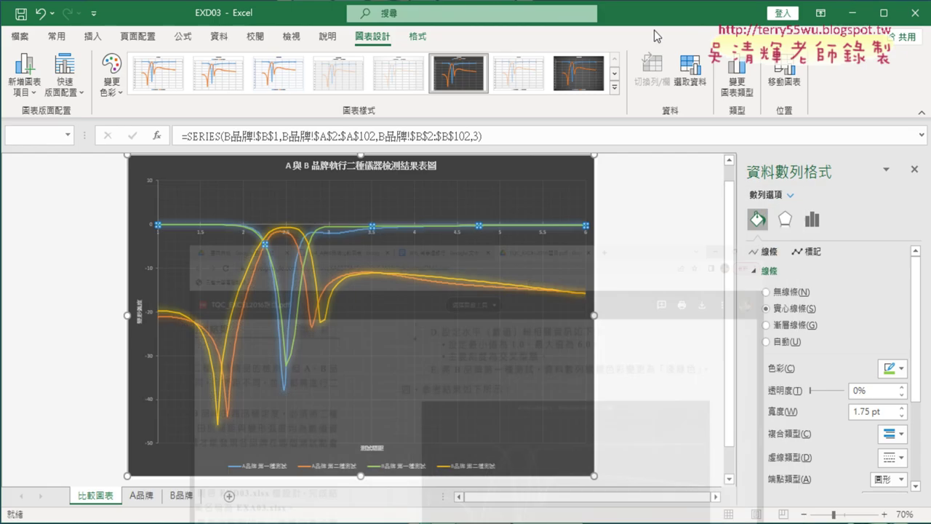
Save the workbook as EXA304 in the 304 folder.
click(18, 35)
click(49, 230)
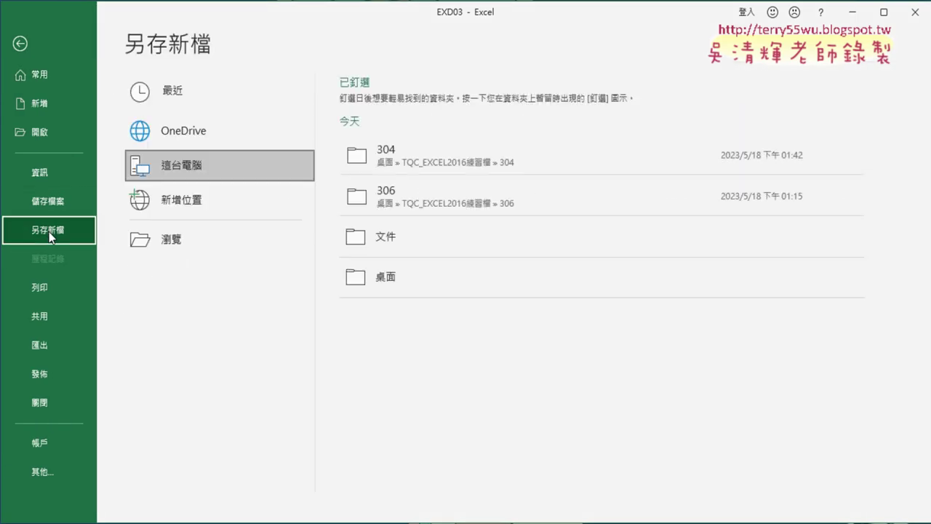
click(206, 251)
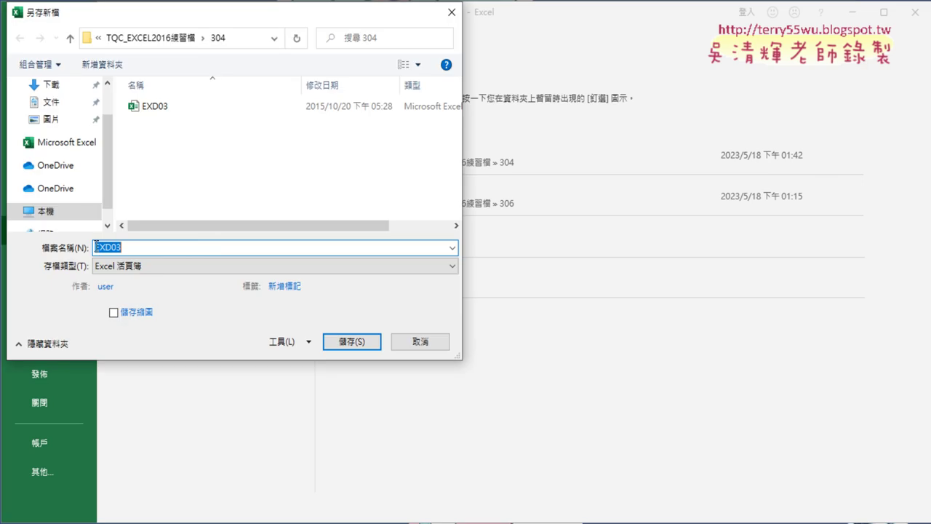
drag(104, 247, 155, 247)
text(A304)
key(Return)
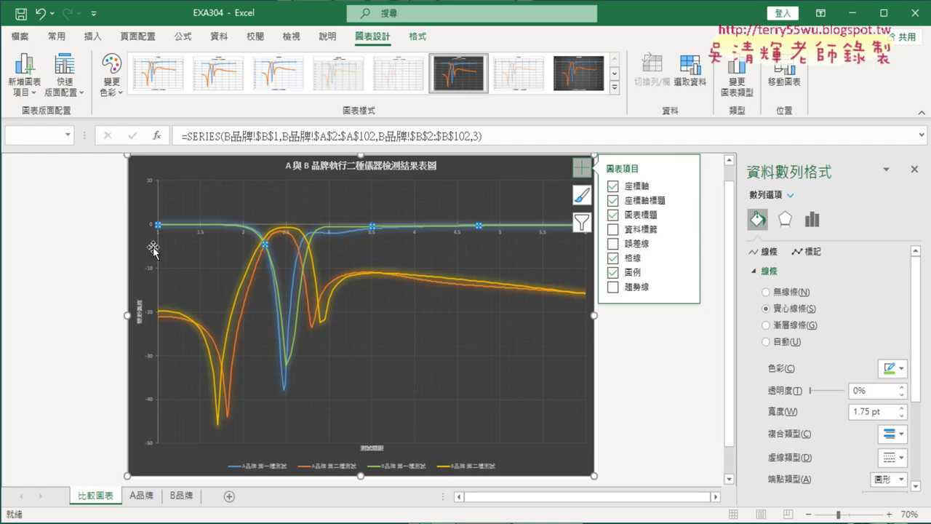